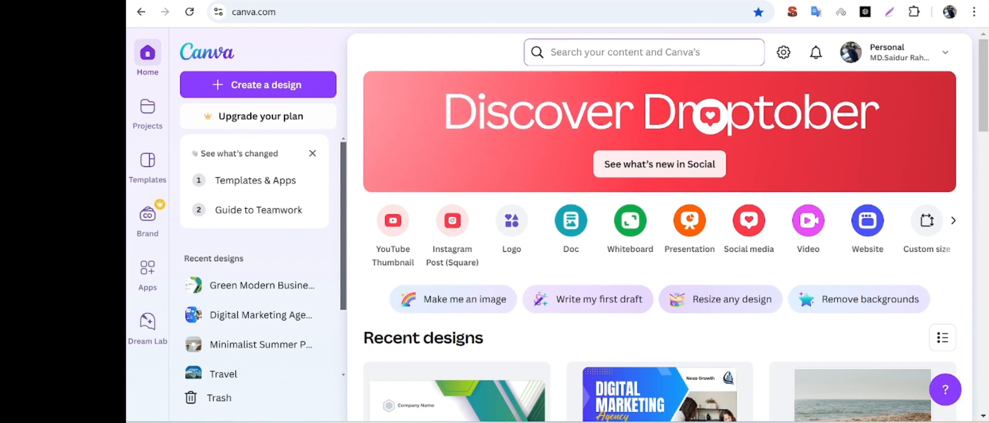
Search for "business card design" and open the existing Green Modern Business Card design for editing.
{"action": "left_click", "coordinate": [625, 52]}
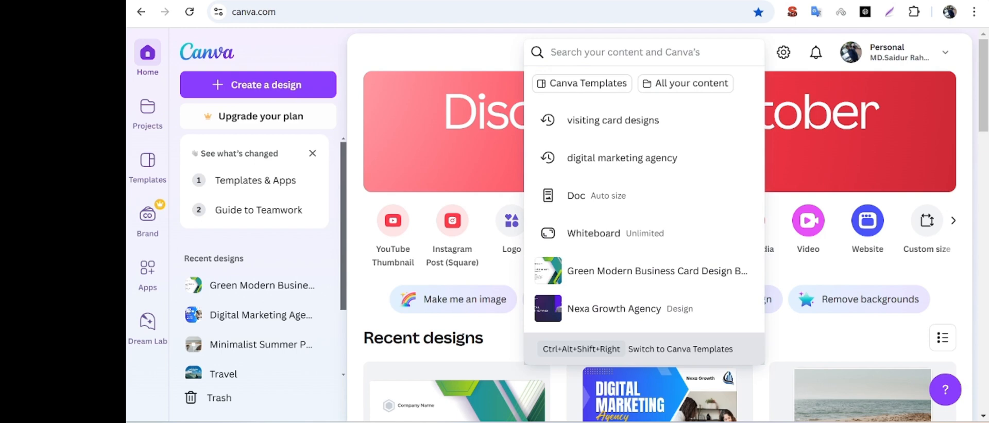
{"action": "type", "text": "b"}
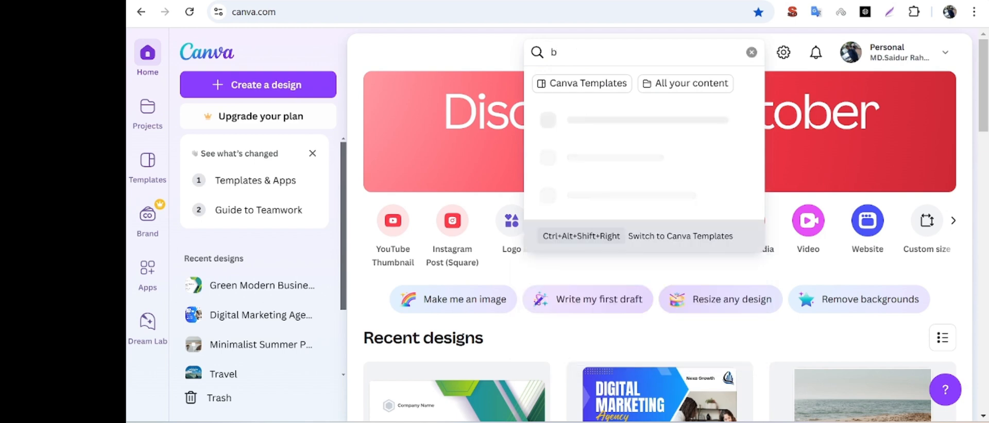
{"action": "type", "text": "u"}
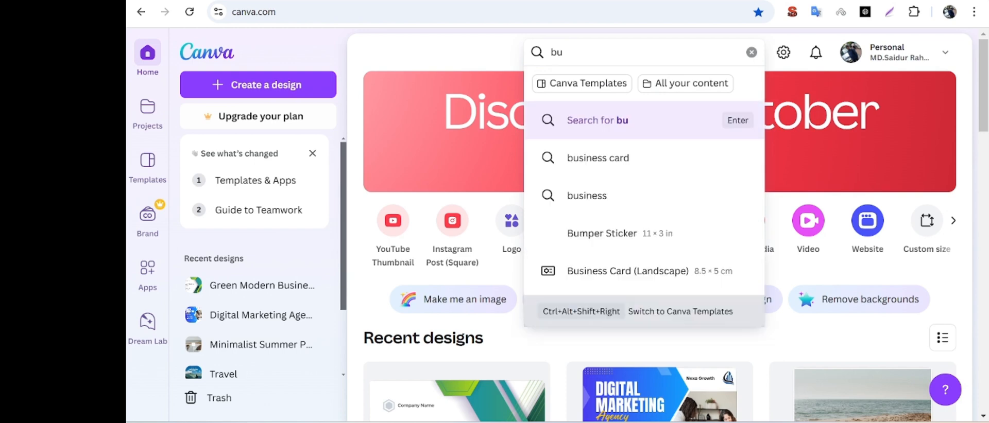
{"action": "type", "text": "s"}
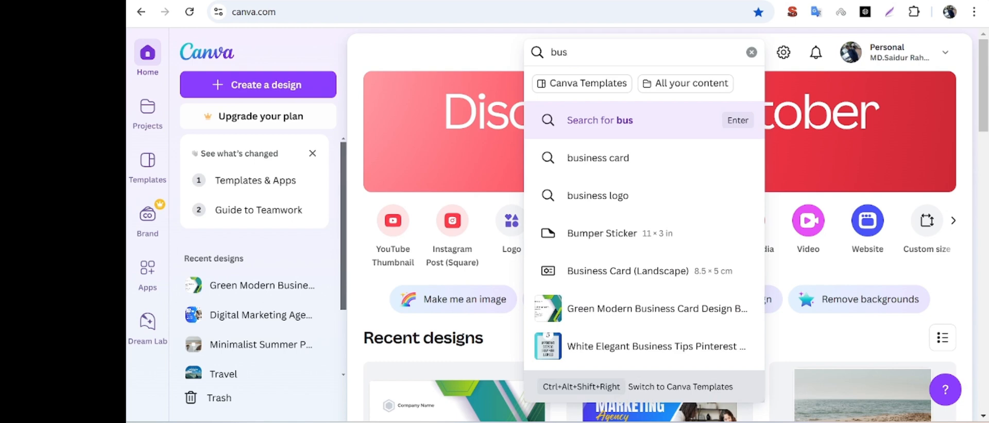
{"action": "type", "text": "ib"}
{"action": "key", "text": "BackSpace"}
{"action": "type", "text": "n"}
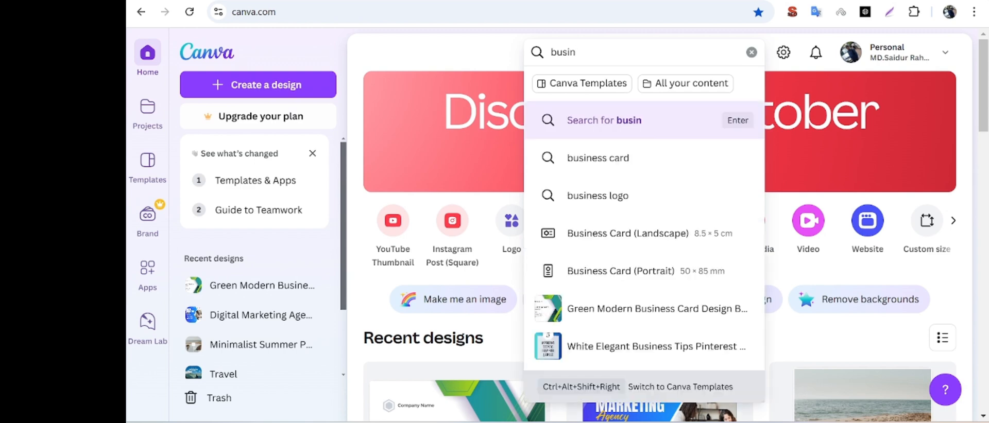
{"action": "type", "text": "ess"}
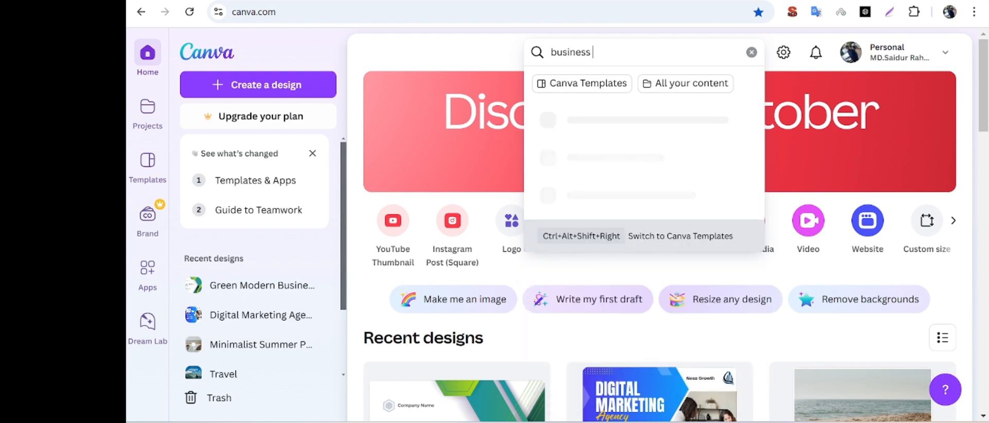
{"action": "type", "text": " card"}
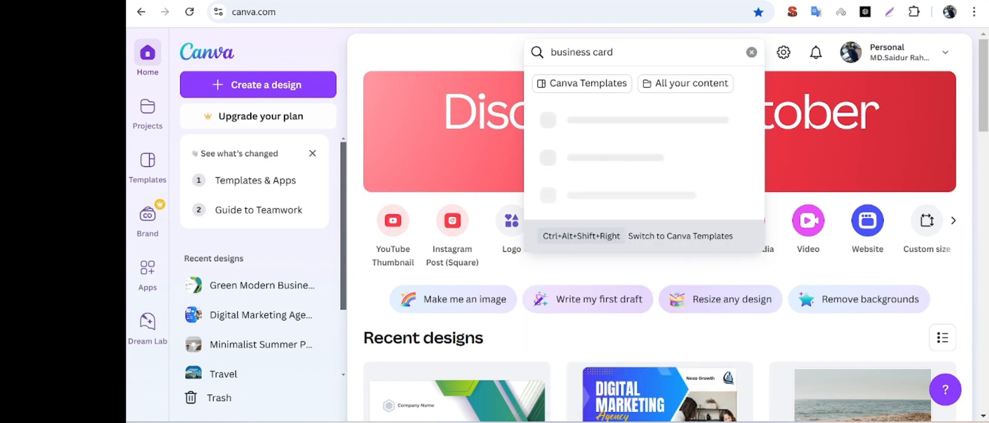
{"action": "type", "text": " design"}
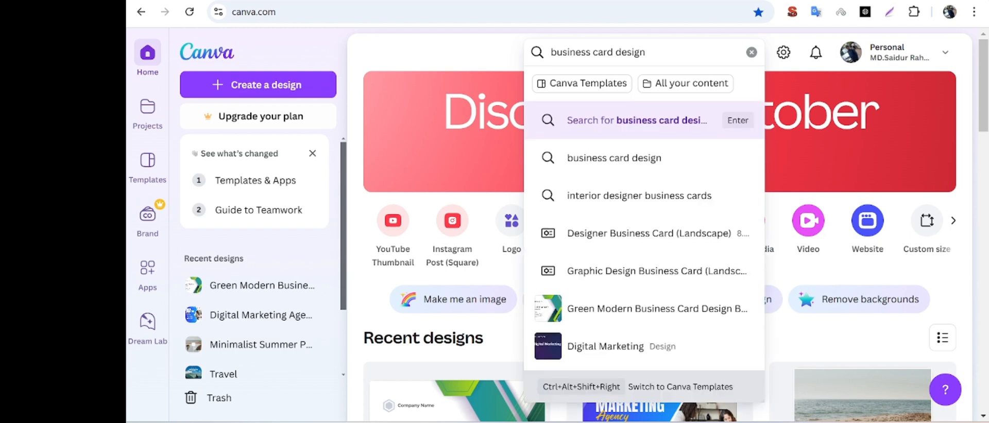
{"action": "left_click", "coordinate": [631, 160]}
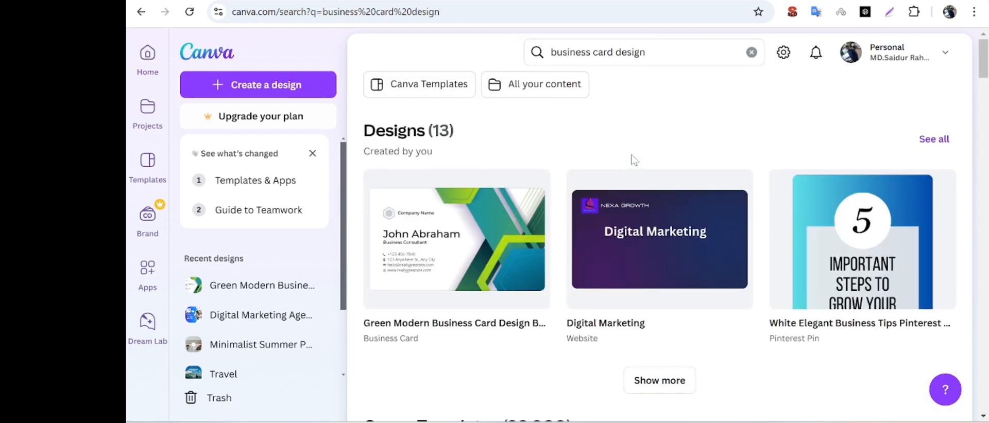
{"action": "left_click", "coordinate": [470, 238]}
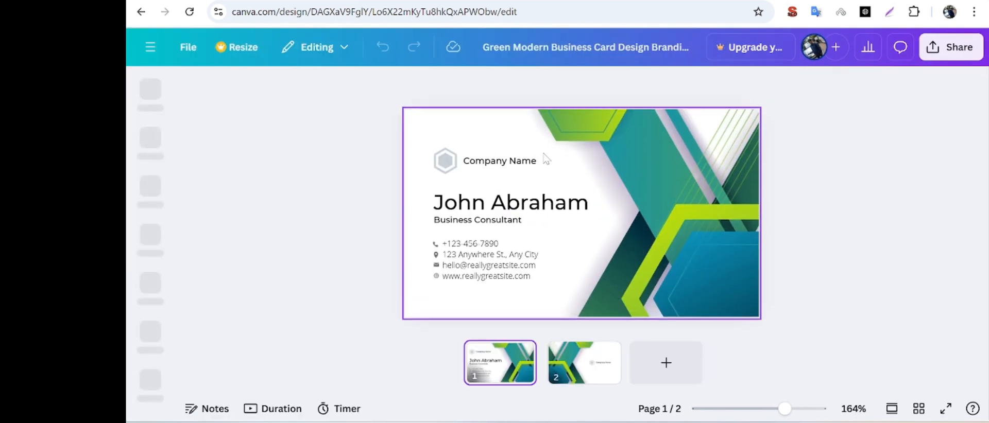
{"action": "left_click", "coordinate": [527, 168]}
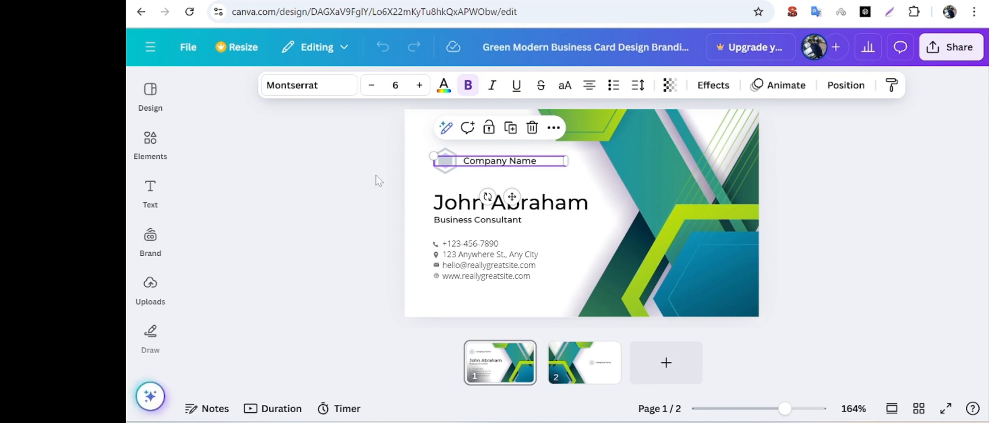
{"action": "left_click", "coordinate": [158, 98]}
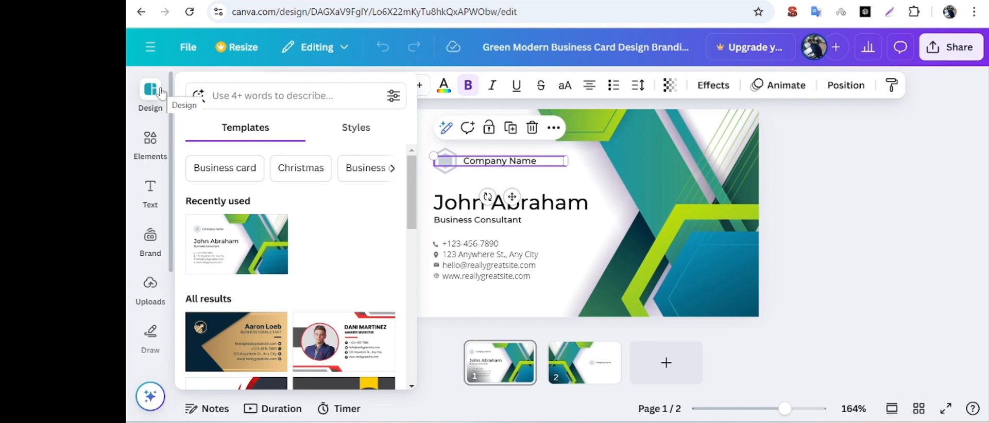
{"action": "left_click", "coordinate": [150, 142]}
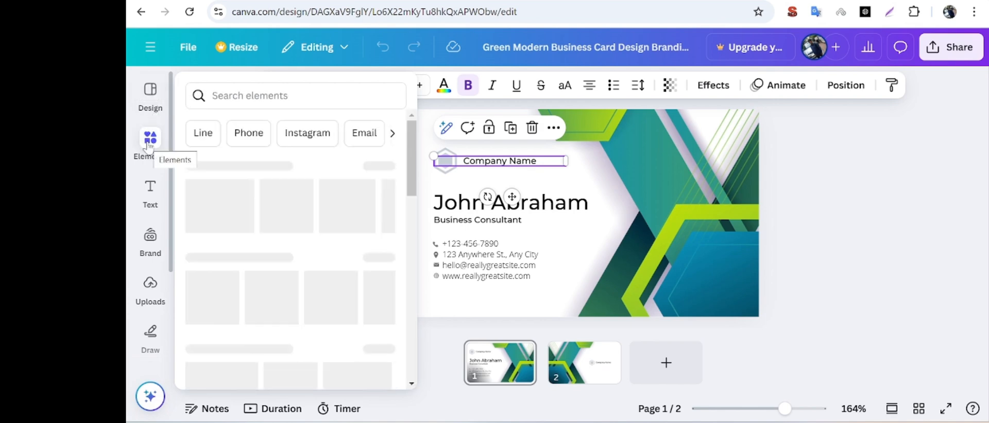
Replace the "Company Name" placeholder on the front of the card with "Nexa Growth".
{"action": "double_click", "coordinate": [542, 162]}
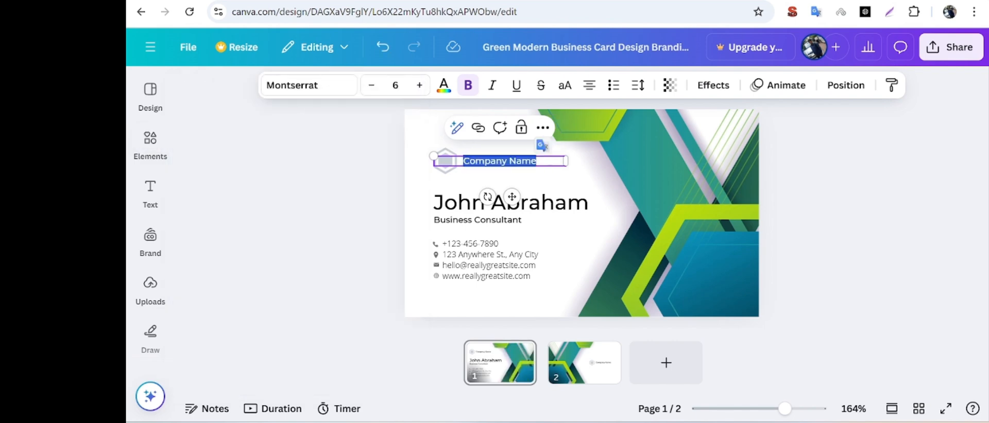
{"action": "key", "text": "BackSpace"}
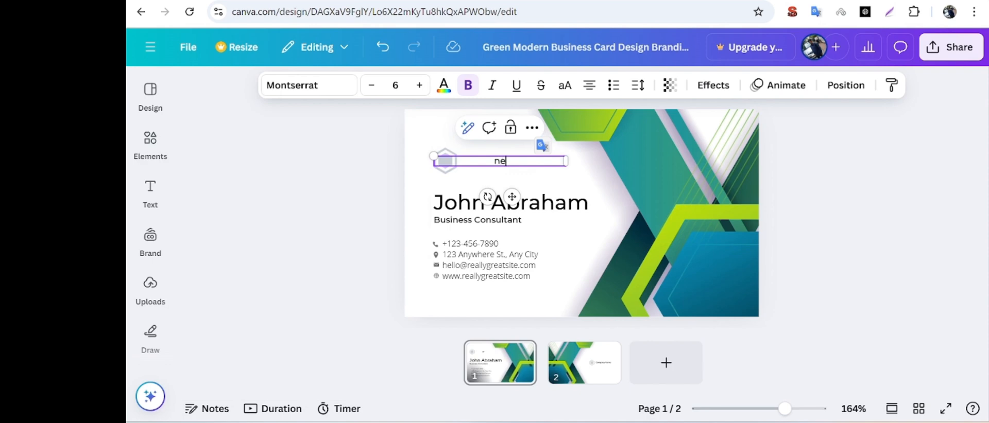
{"action": "type", "text": "nexa"}
{"action": "key", "text": "BackSpace"}
{"action": "key", "text": "BackSpace"}
{"action": "type", "text": "Nexa Growth"}
{"action": "left_click", "coordinate": [465, 188]}
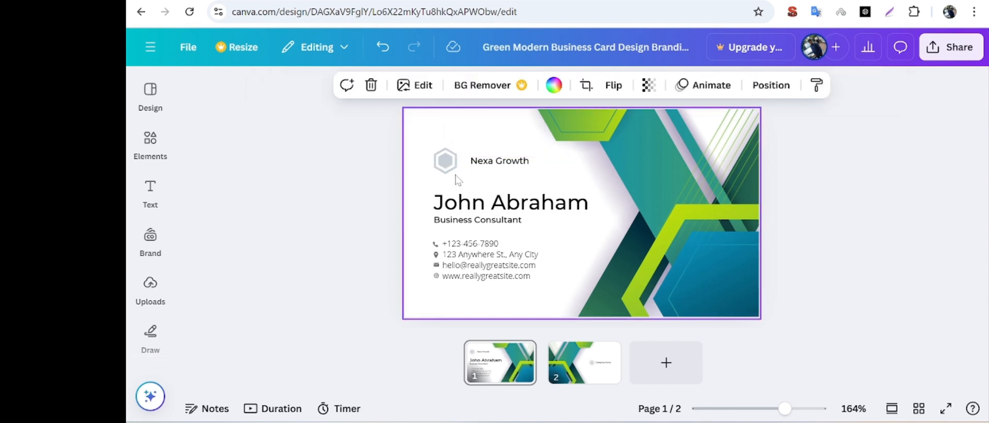
Set the font size of the "Nexa Growth" text to 8.
{"action": "left_click", "coordinate": [528, 162]}
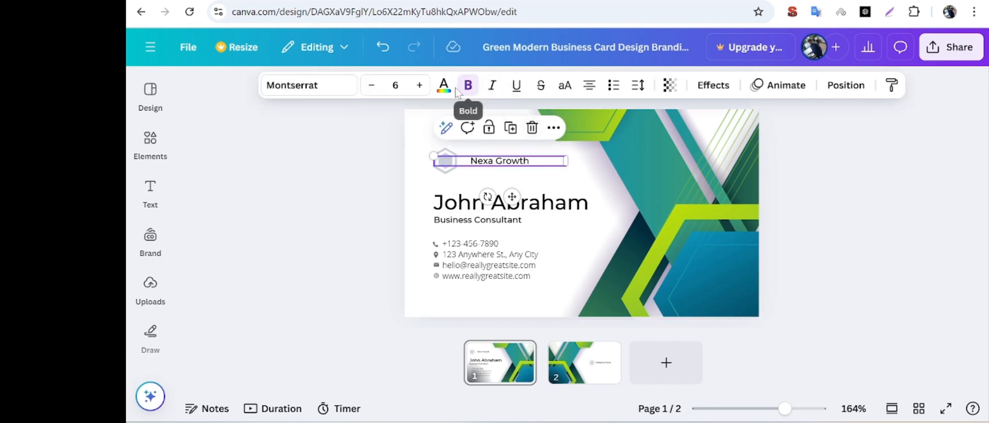
{"action": "left_click", "coordinate": [420, 85]}
{"action": "left_click", "coordinate": [420, 85]}
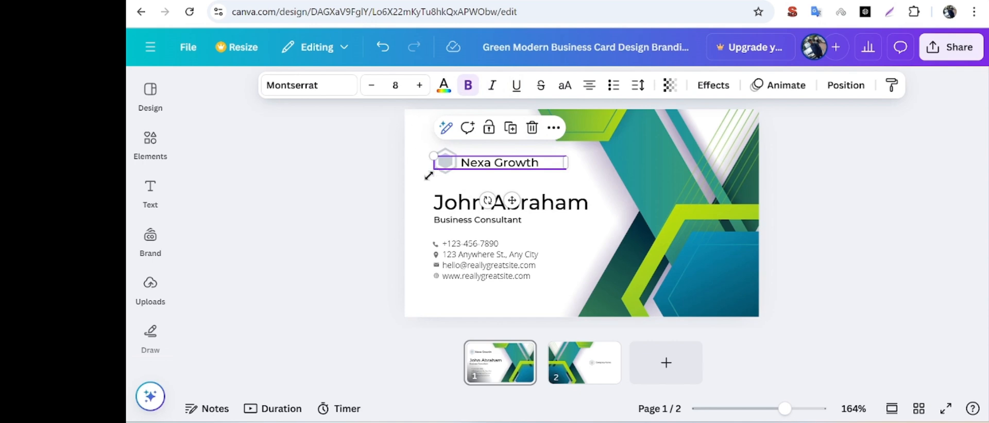
Enlarge the outline of the grey hexagon placeholder logo slightly.
{"action": "left_click", "coordinate": [446, 161]}
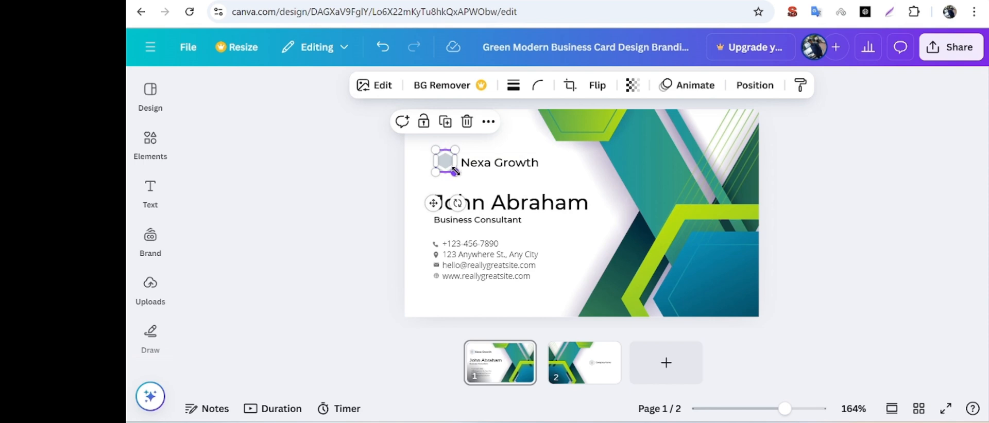
{"action": "left_click_drag", "start_coordinate": [456, 174], "coordinate": [462, 180]}
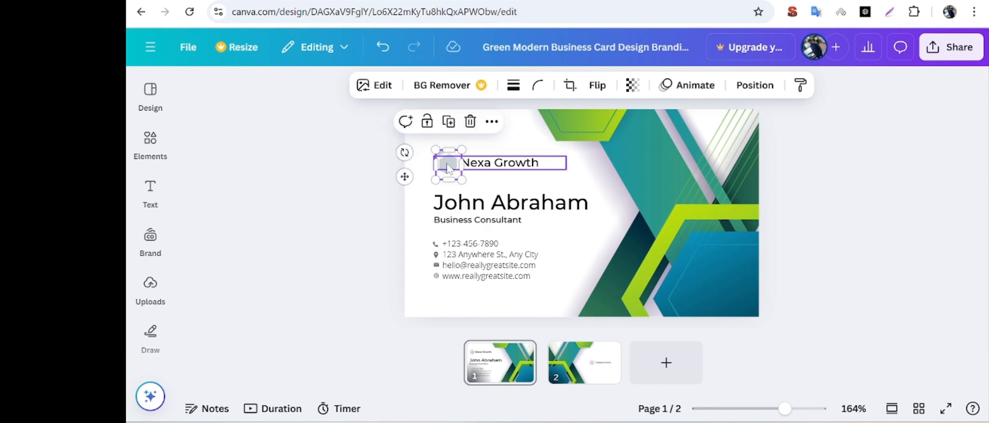
{"action": "left_click_drag", "start_coordinate": [437, 149], "coordinate": [435, 148]}
{"action": "left_click", "coordinate": [450, 165]}
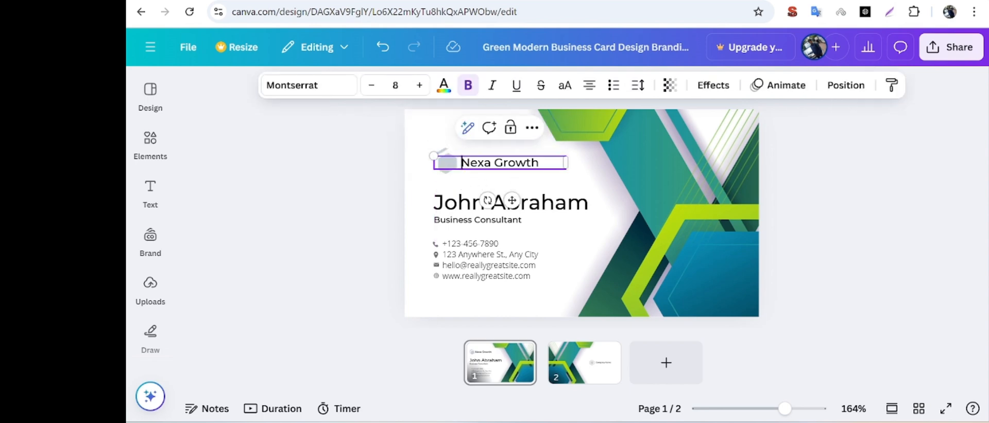
Delete the hexagon placeholder logo beside the company name, both its outline and its grey fill.
{"action": "left_click", "coordinate": [448, 163]}
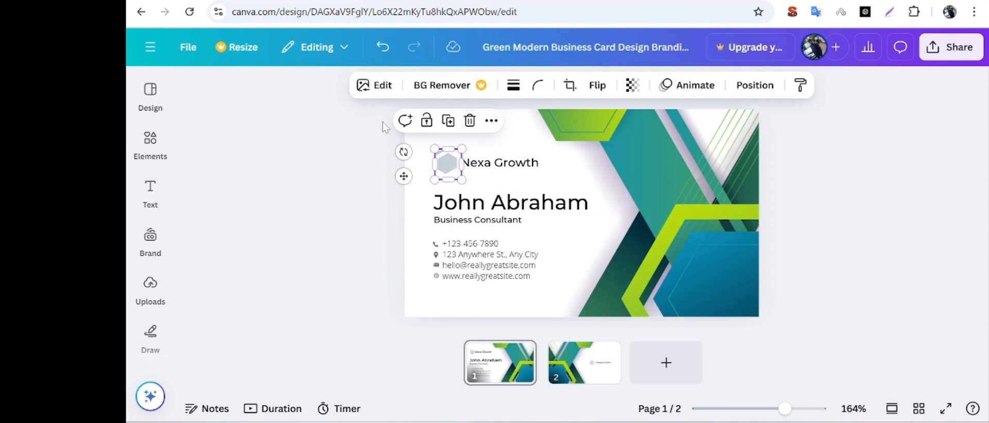
{"action": "left_click", "coordinate": [466, 147]}
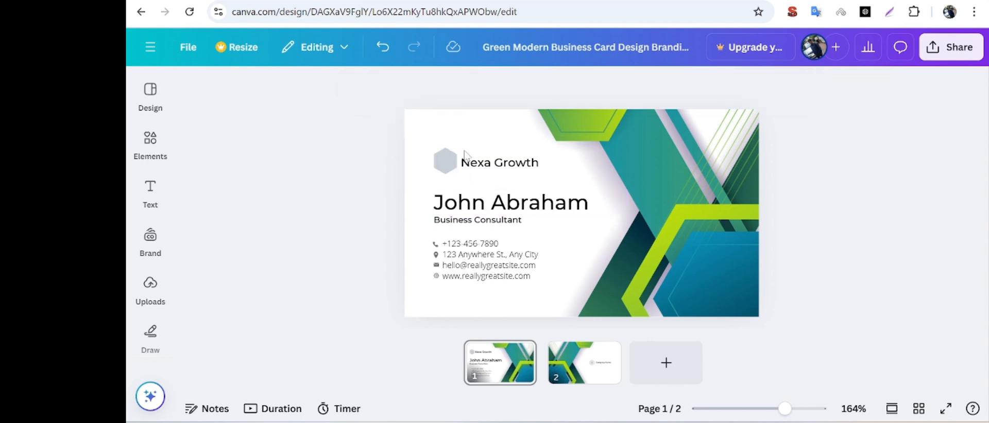
{"action": "left_click", "coordinate": [447, 162]}
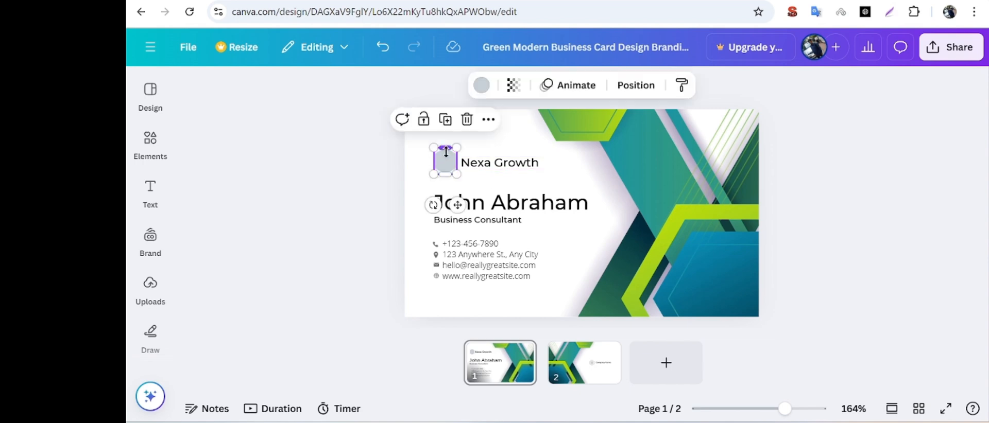
{"action": "left_click", "coordinate": [466, 120]}
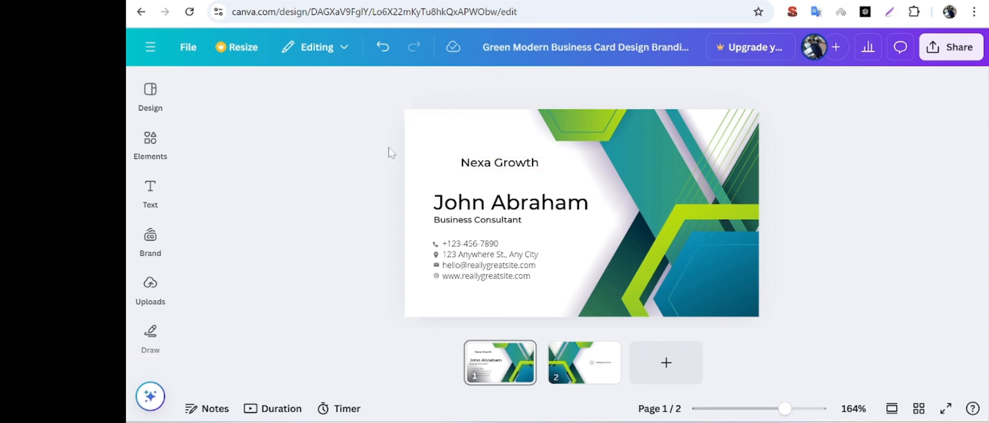
Add the recently used blue and black building logo, shrink it and line it up just before the "Nexa Growth" text.
{"action": "left_click", "coordinate": [150, 142]}
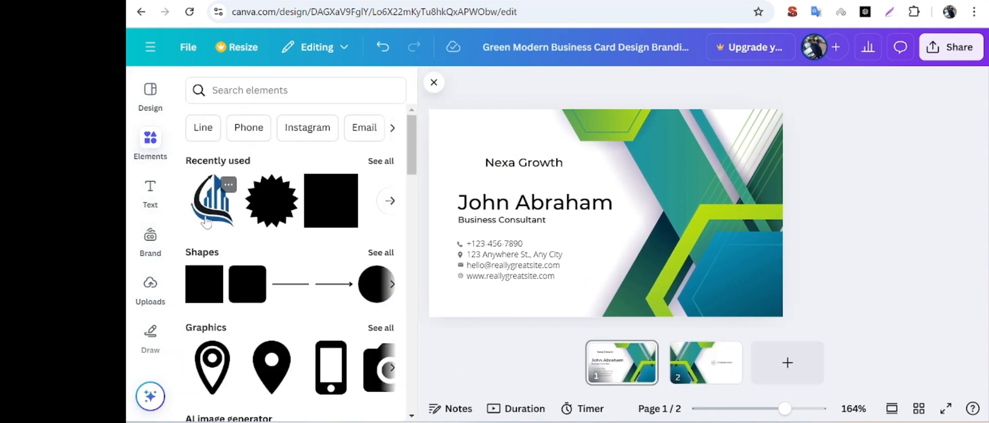
{"action": "left_click", "coordinate": [212, 201]}
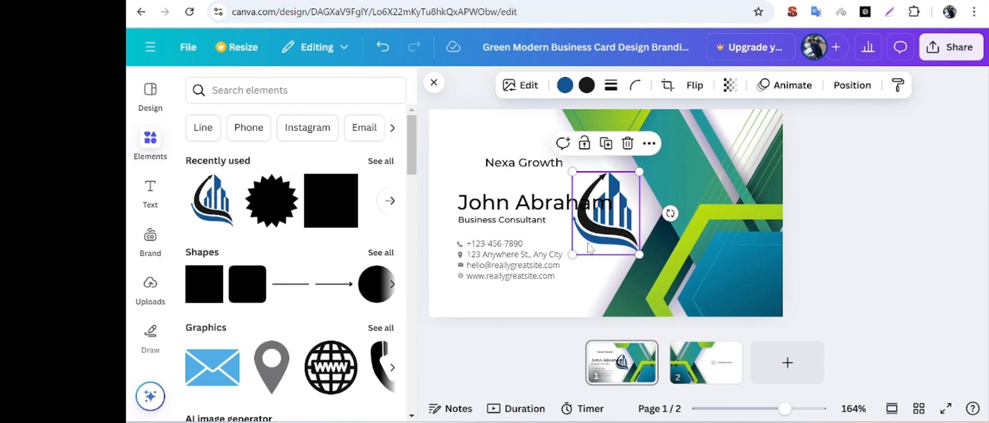
{"action": "left_click_drag", "start_coordinate": [602, 219], "coordinate": [480, 174]}
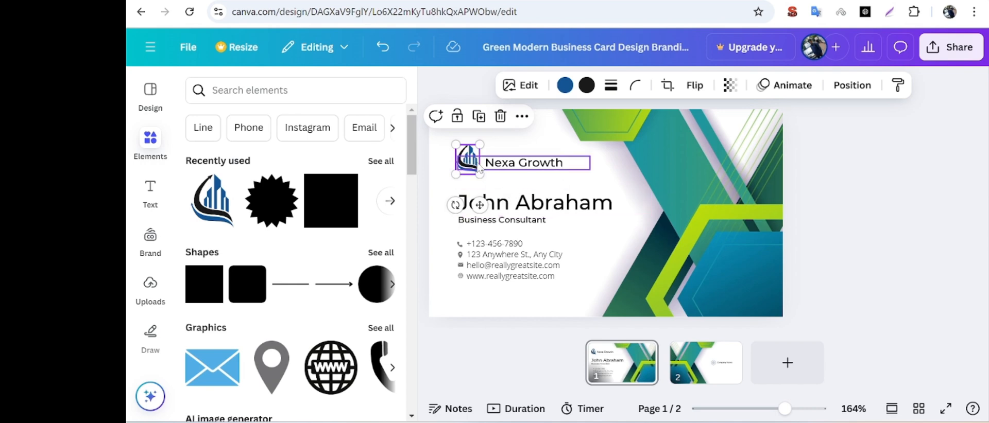
{"action": "left_click", "coordinate": [479, 165]}
{"action": "left_click", "coordinate": [467, 169]}
{"action": "left_click_drag", "start_coordinate": [466, 170], "coordinate": [467, 164]}
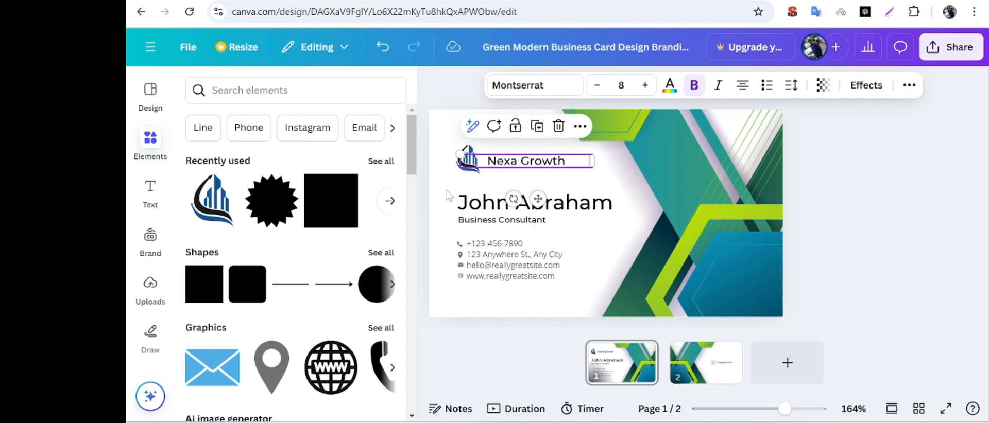
{"action": "left_click", "coordinate": [449, 198]}
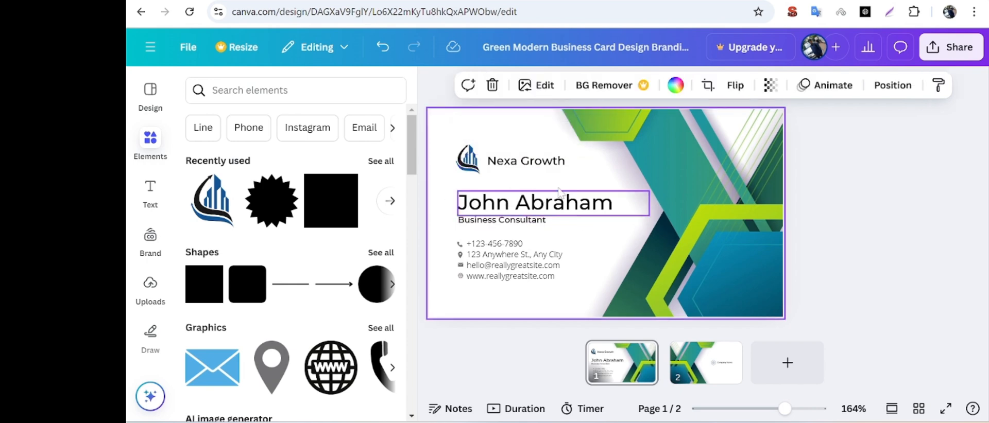
Change the "Nexa Growth" text color to the blue from the document colors, trying the dark gray and gray as well.
{"action": "left_click", "coordinate": [545, 162]}
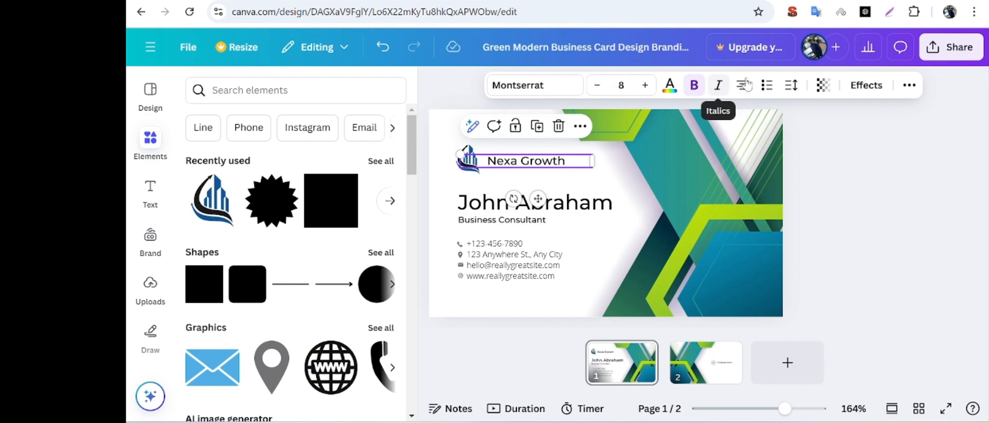
{"action": "left_click", "coordinate": [669, 86]}
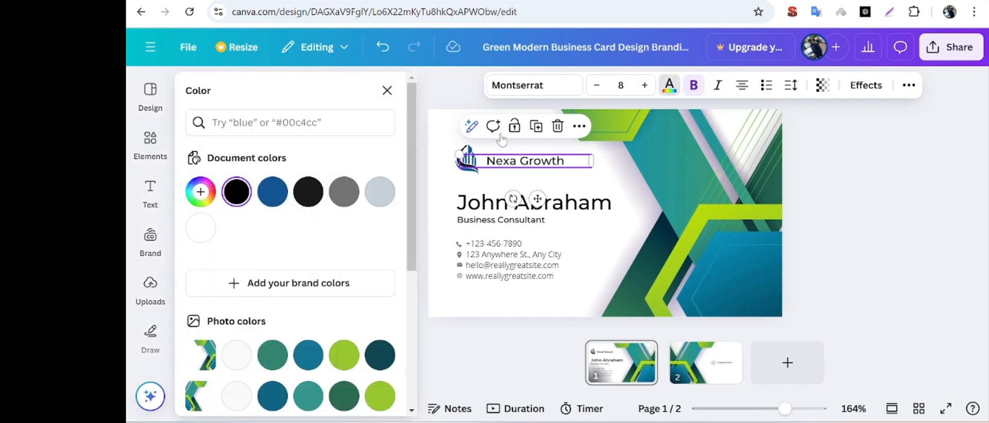
{"action": "left_click", "coordinate": [273, 195]}
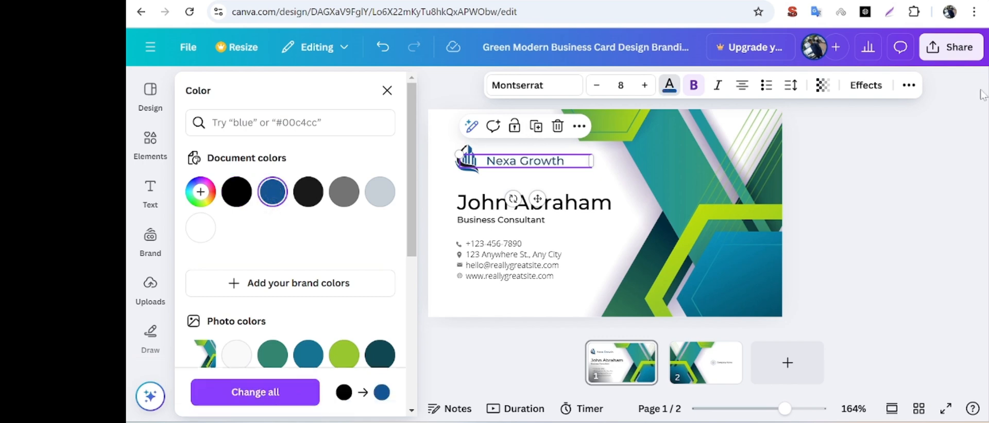
{"action": "left_click", "coordinate": [308, 195]}
{"action": "left_click", "coordinate": [343, 191]}
{"action": "left_click", "coordinate": [263, 198]}
Replace the placeholder name on the front of the card with the cardholder's full name.
{"action": "left_click", "coordinate": [566, 206]}
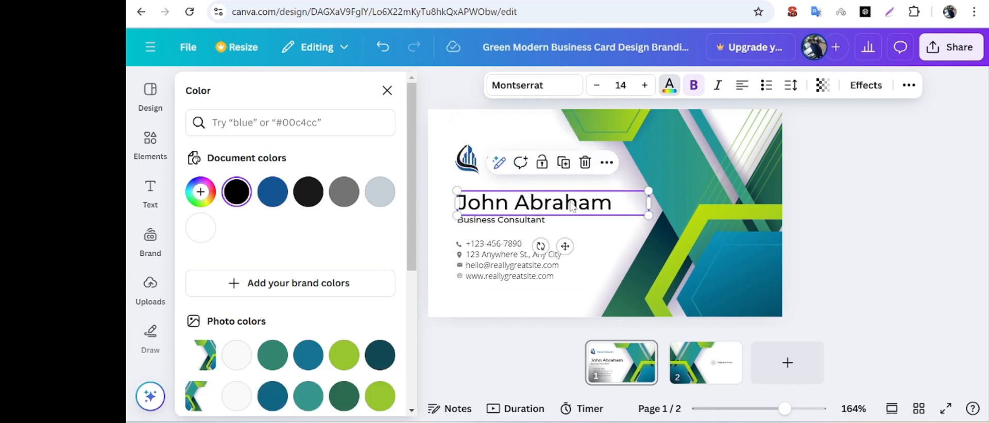
{"action": "double_click", "coordinate": [626, 202]}
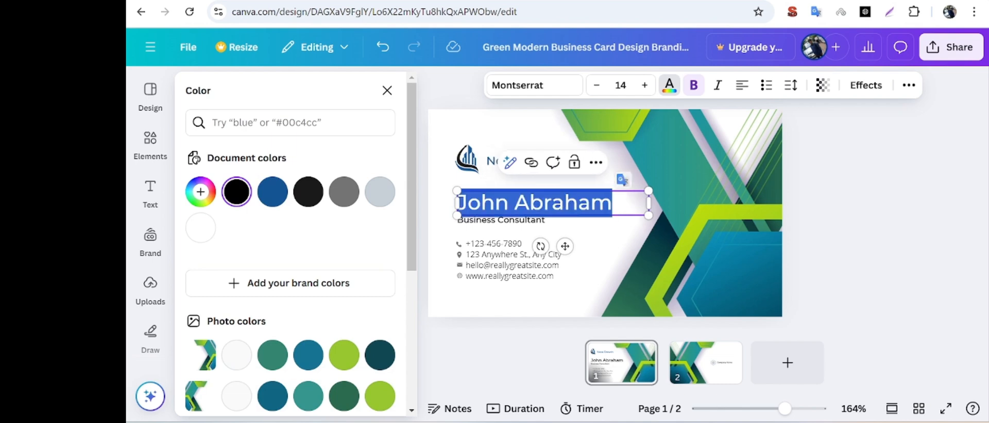
{"action": "key", "text": "BackSpace"}
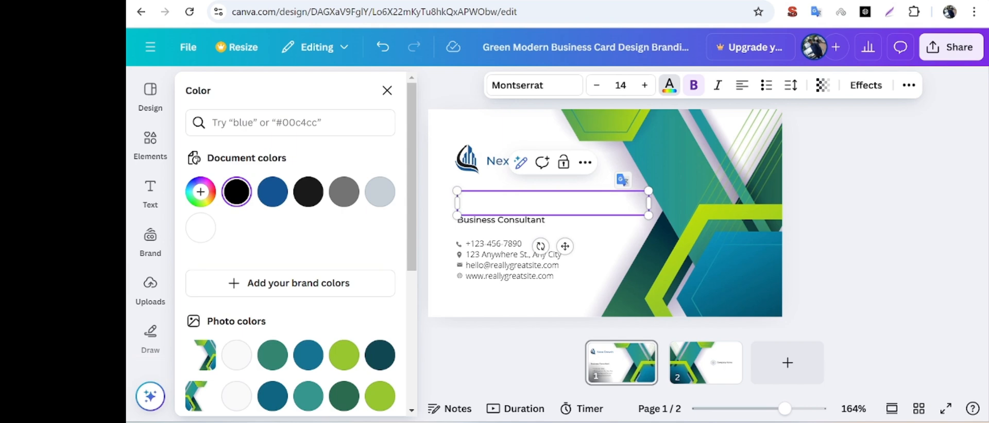
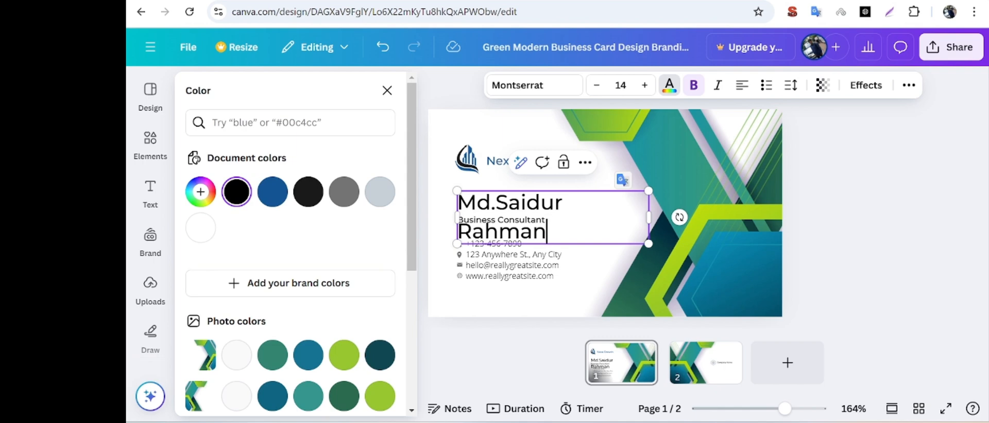
{"action": "right_click", "coordinate": [649, 220]}
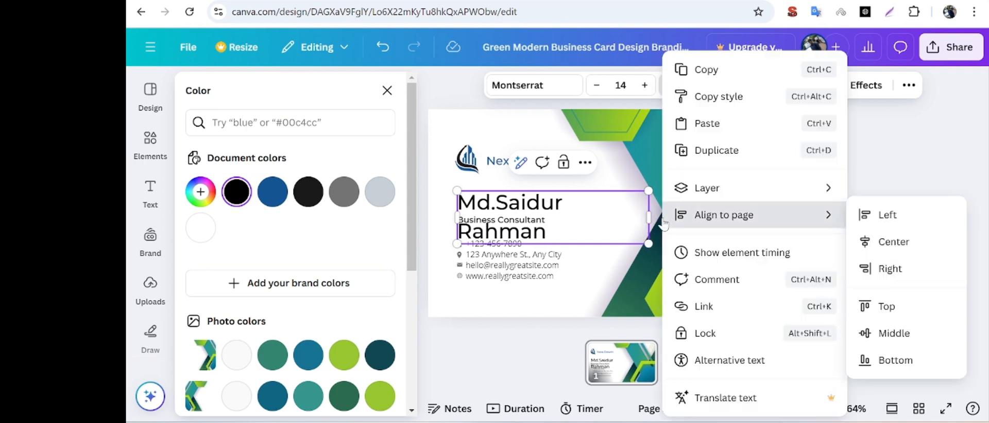
{"action": "key", "text": "Escape"}
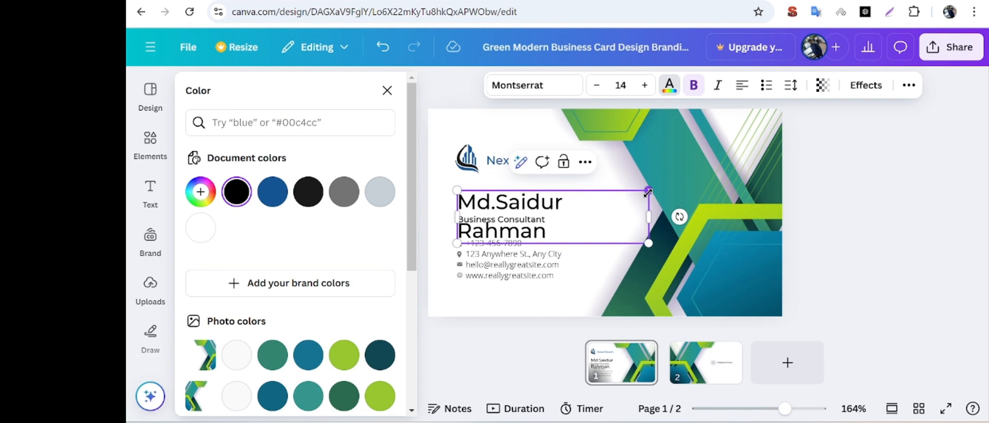
{"action": "right_click", "coordinate": [667, 166]}
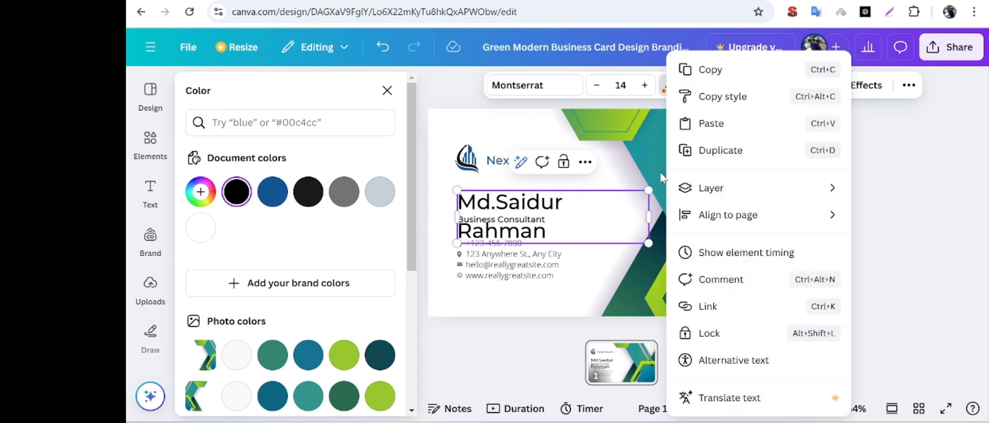
{"action": "left_click", "coordinate": [650, 187]}
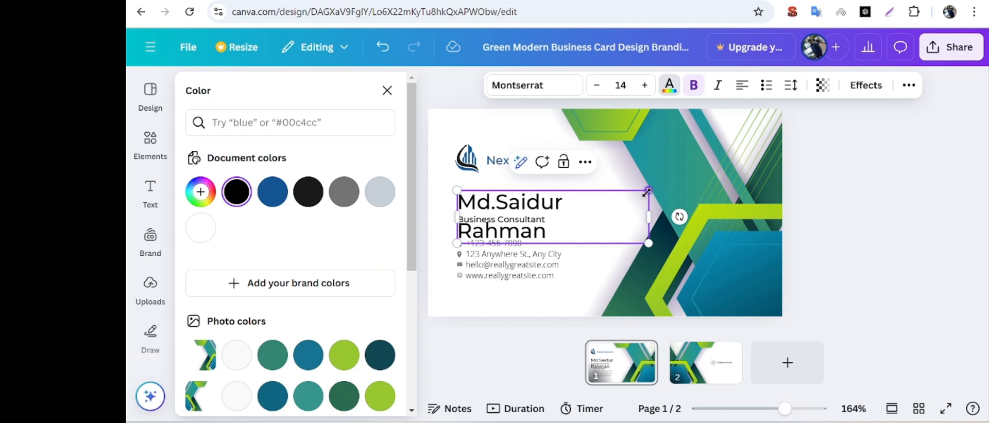
{"action": "right_click", "coordinate": [744, 217]}
{"action": "mouse_move", "coordinate": [745, 218]}
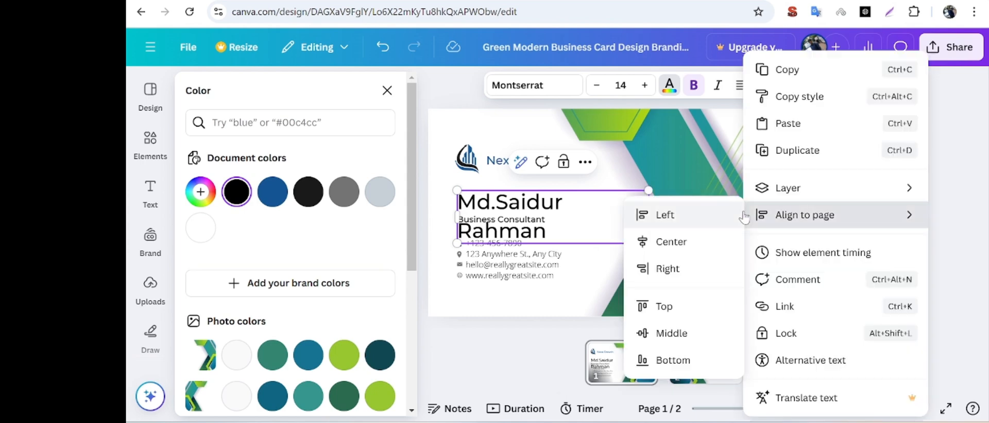
{"action": "left_click", "coordinate": [679, 162]}
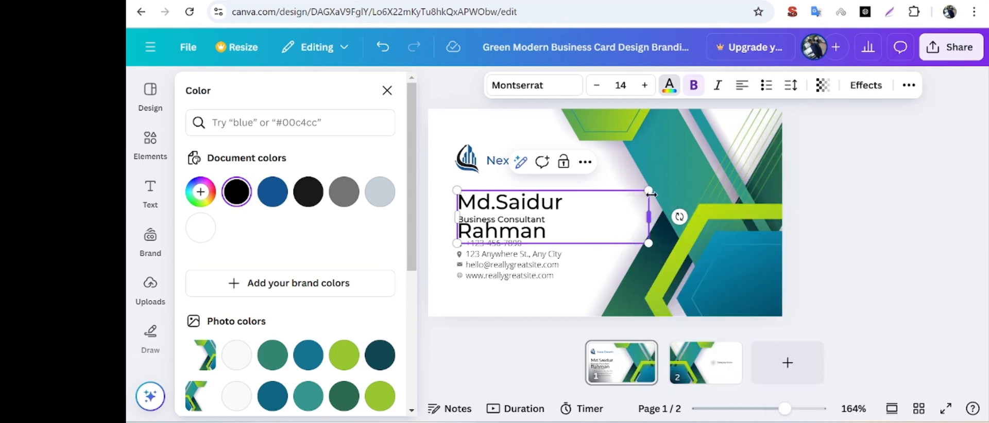
Resize the cardholder's name text to 13.3 and widen its box so the full name fits on one line.
{"action": "left_click_drag", "start_coordinate": [650, 192], "coordinate": [665, 203]}
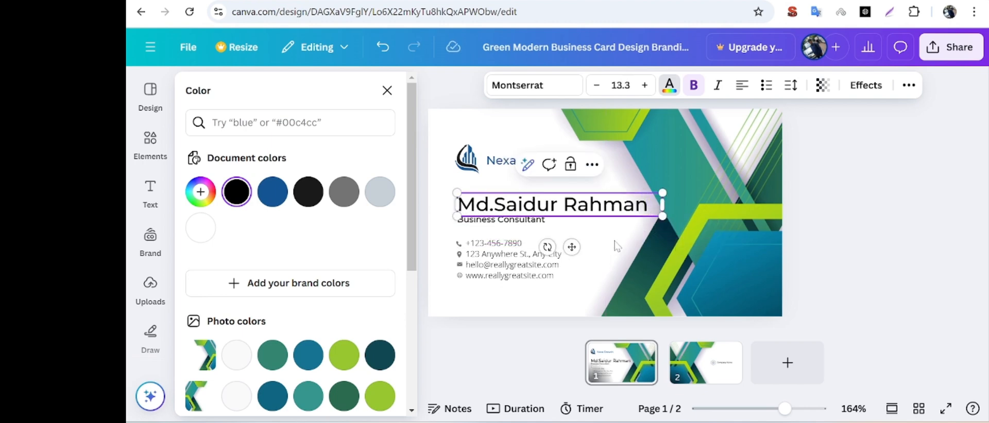
{"action": "left_click", "coordinate": [603, 238]}
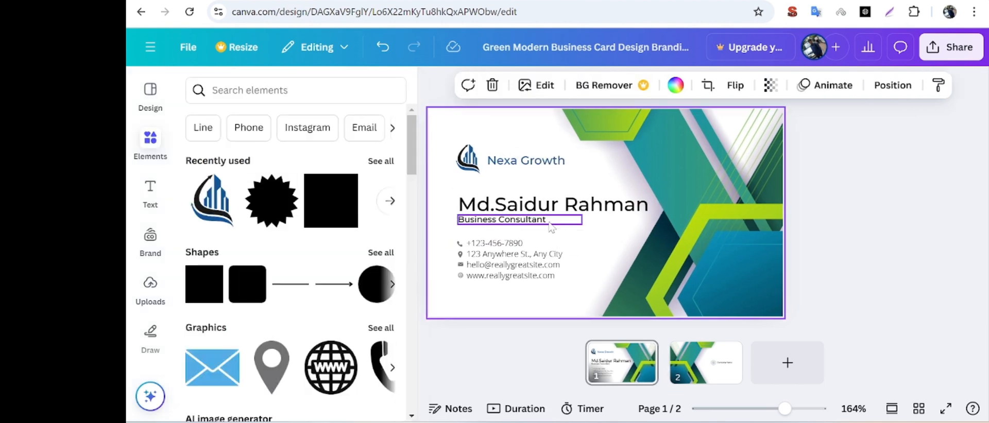
Replace the "Business Consultant" job title with "Digital Marketing".
{"action": "left_click", "coordinate": [550, 226]}
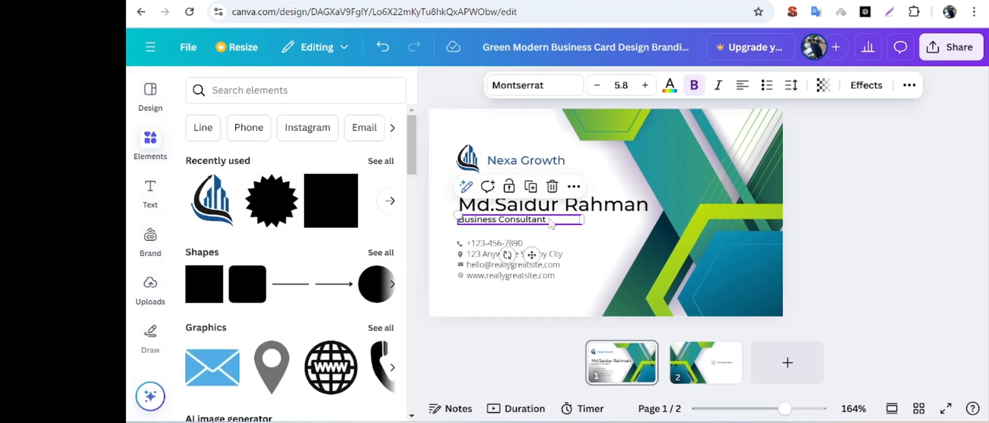
{"action": "double_click", "coordinate": [550, 227]}
{"action": "key", "text": "BackSpace"}
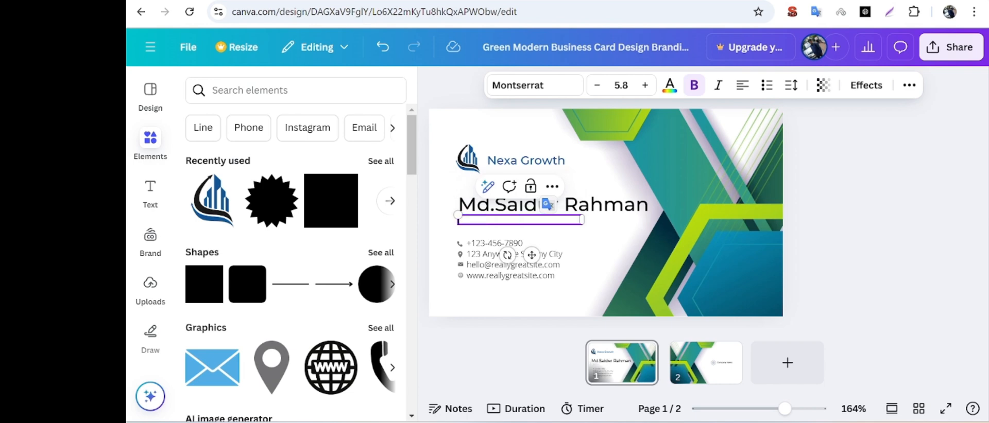
{"action": "type", "text": "Digital Marketing"}
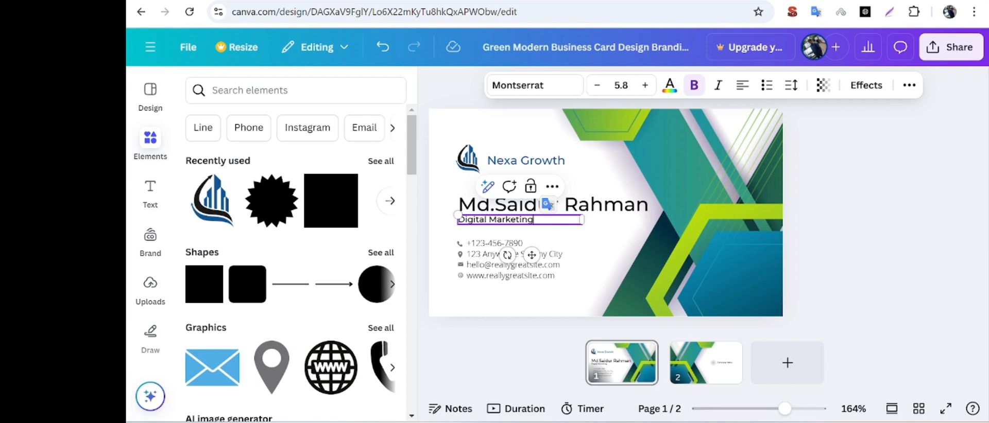
{"action": "left_click", "coordinate": [552, 232]}
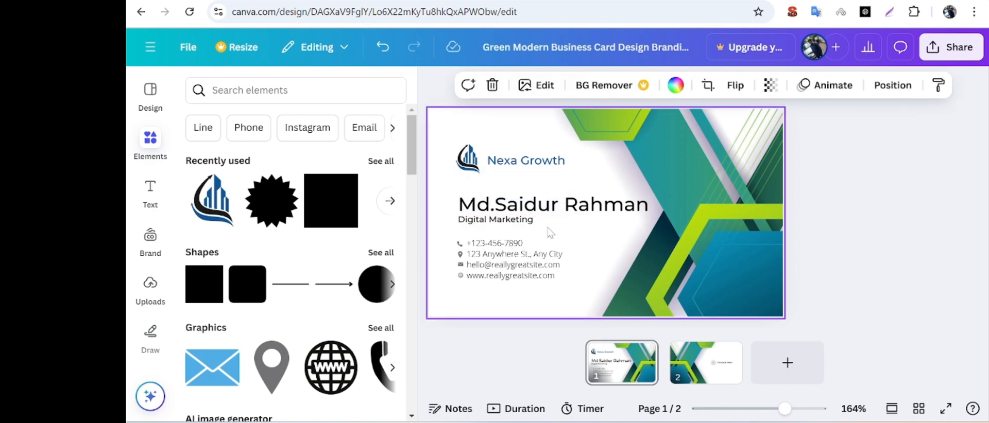
Compare the cardholder's name in bold and regular weight, and leave bold turned off.
{"action": "left_click", "coordinate": [577, 206]}
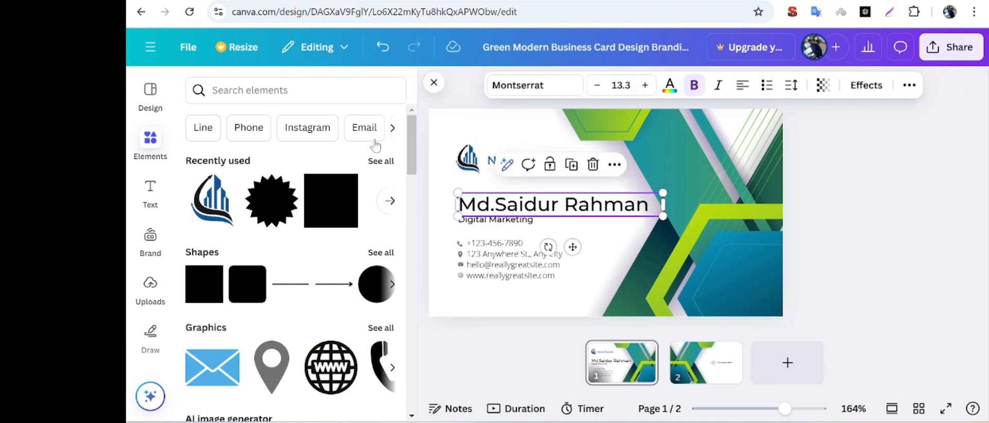
{"action": "left_click", "coordinate": [694, 87]}
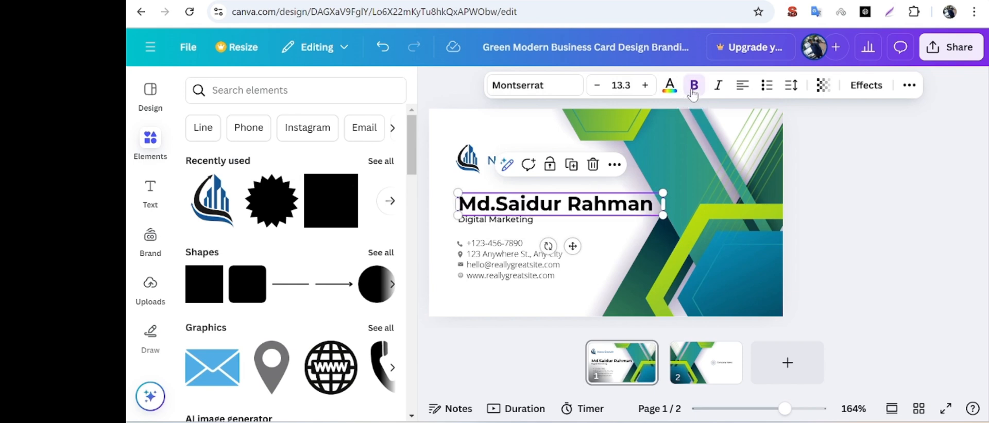
{"action": "left_click", "coordinate": [693, 88]}
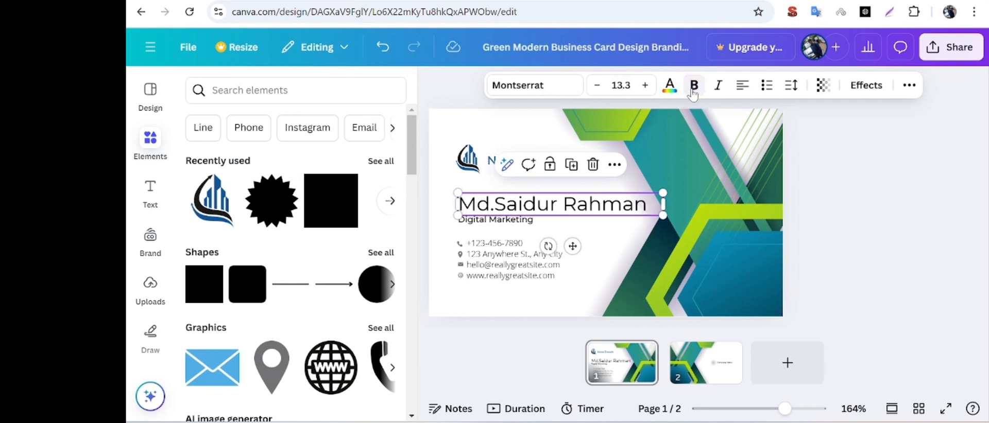
{"action": "left_click", "coordinate": [693, 87]}
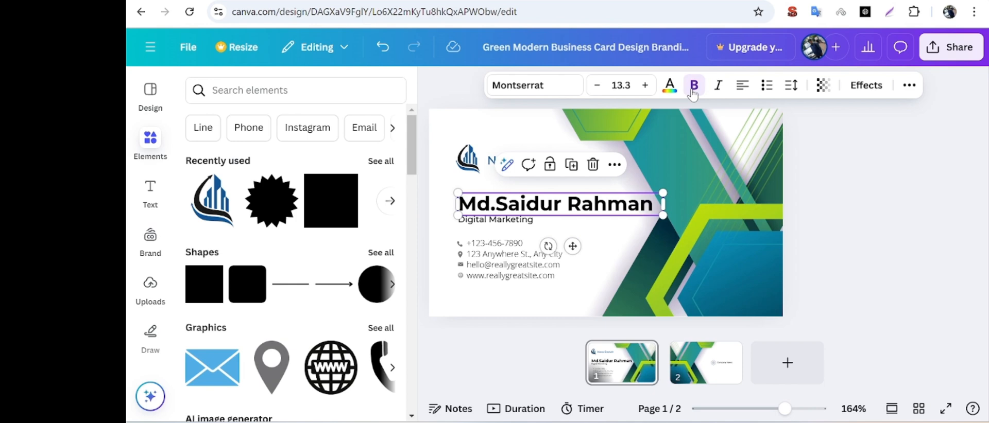
{"action": "left_click", "coordinate": [693, 89]}
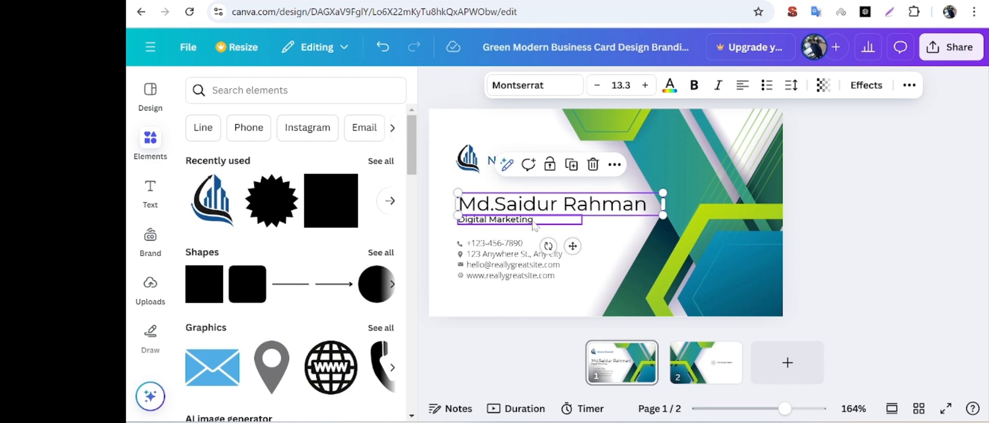
Change the cardholder's name to dark green from the photo colors, trying lime green, teal green and blue as well.
{"action": "left_click", "coordinate": [670, 86]}
{"action": "scroll", "coordinate": [342, 356], "scroll_direction": "down", "scroll_amount": 1}
{"action": "left_click", "coordinate": [342, 289]}
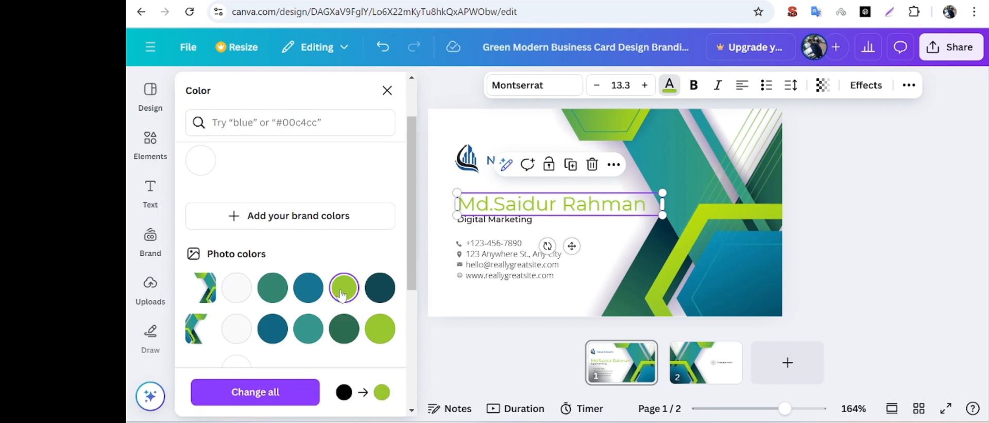
{"action": "left_click", "coordinate": [278, 297]}
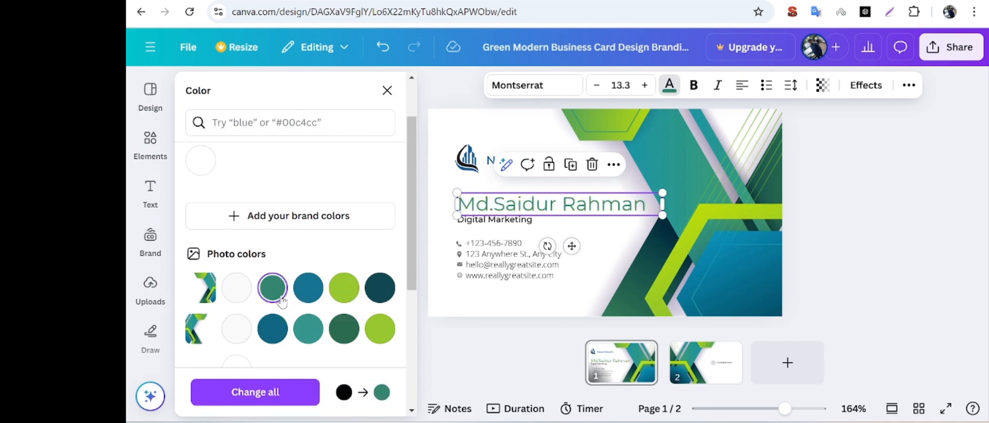
{"action": "left_click", "coordinate": [280, 333]}
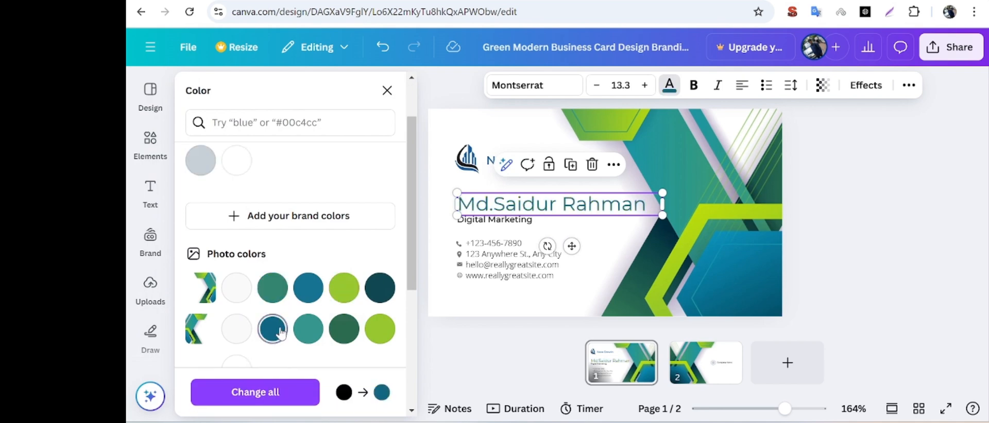
{"action": "left_click", "coordinate": [345, 329]}
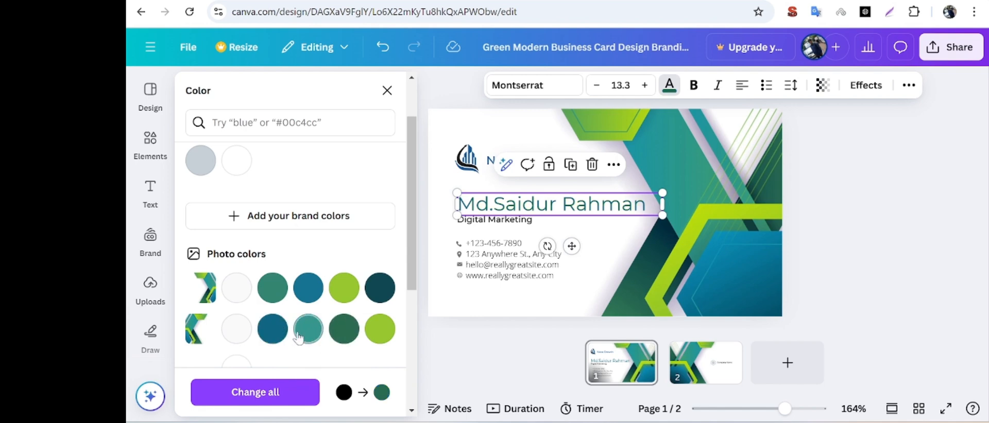
{"action": "left_click", "coordinate": [273, 329]}
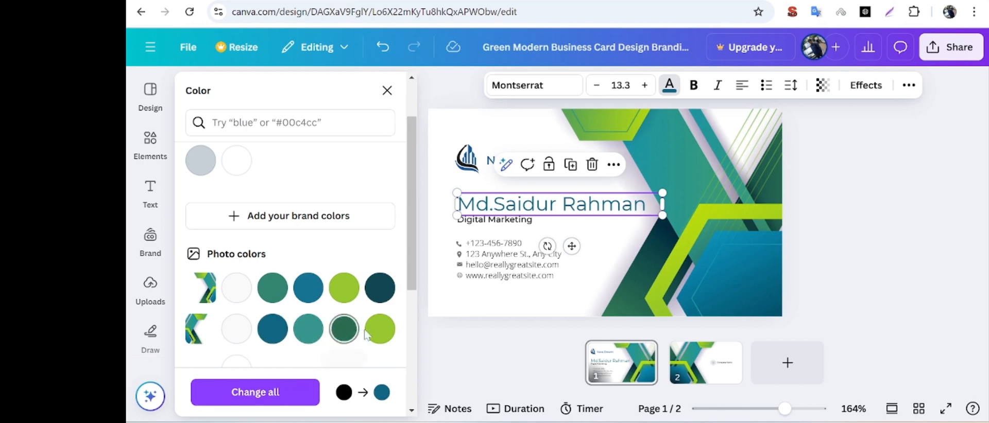
{"action": "left_click", "coordinate": [380, 329]}
{"action": "left_click", "coordinate": [337, 338]}
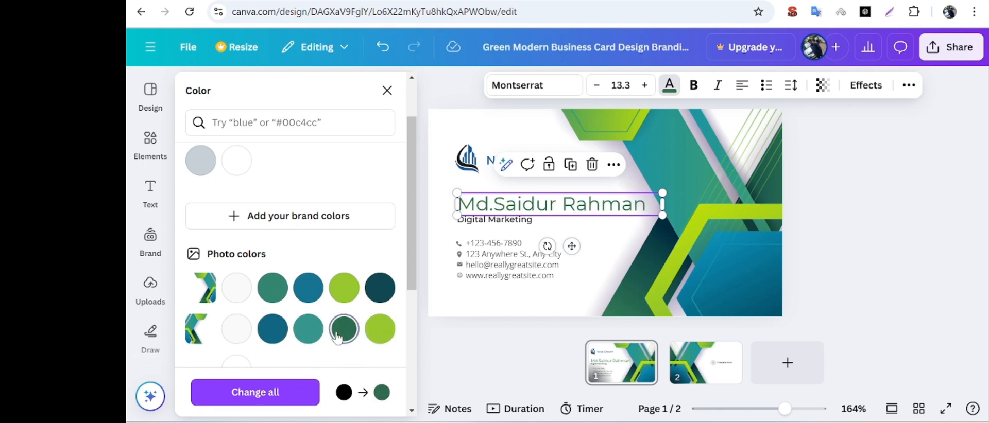
Change the "Digital Marketing" text color to the blue from the photo colors, trying lime green first.
{"action": "left_click", "coordinate": [498, 222]}
{"action": "left_click", "coordinate": [341, 291]}
{"action": "left_click", "coordinate": [308, 289]}
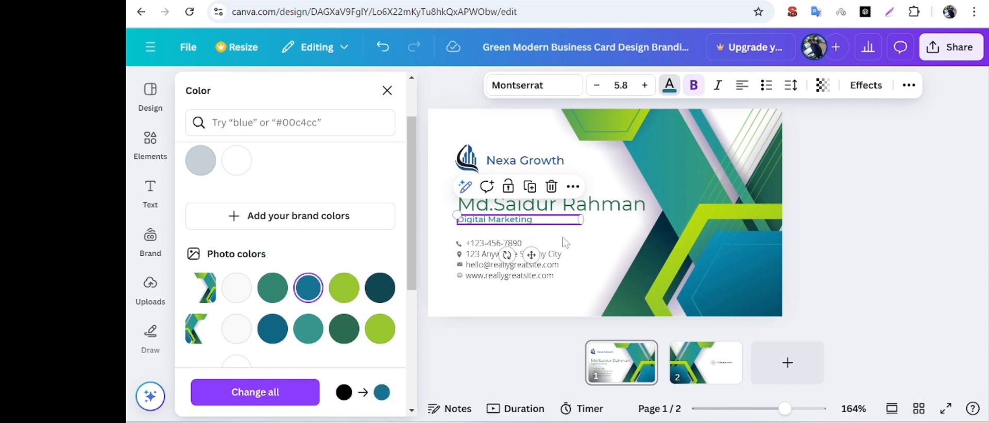
Replace the placeholder phone number in the contact details with the cardholder's phone number.
{"action": "left_click", "coordinate": [518, 249]}
{"action": "double_click", "coordinate": [495, 246]}
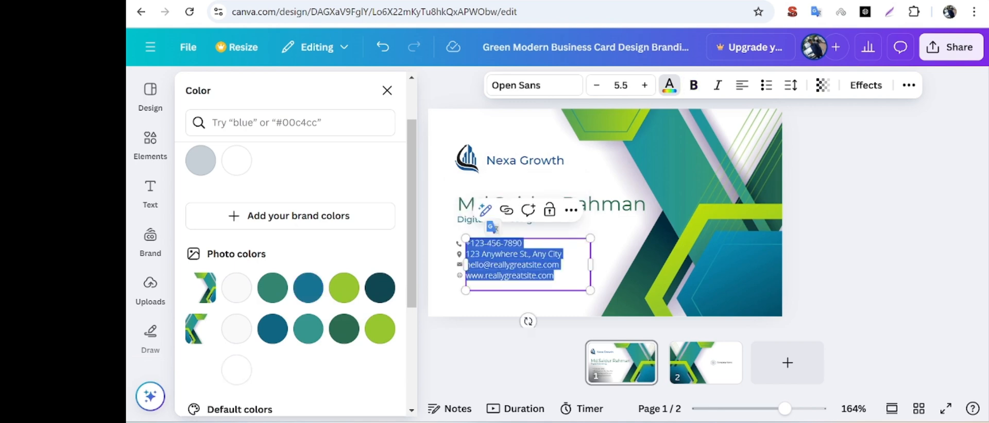
{"action": "left_click", "coordinate": [523, 244]}
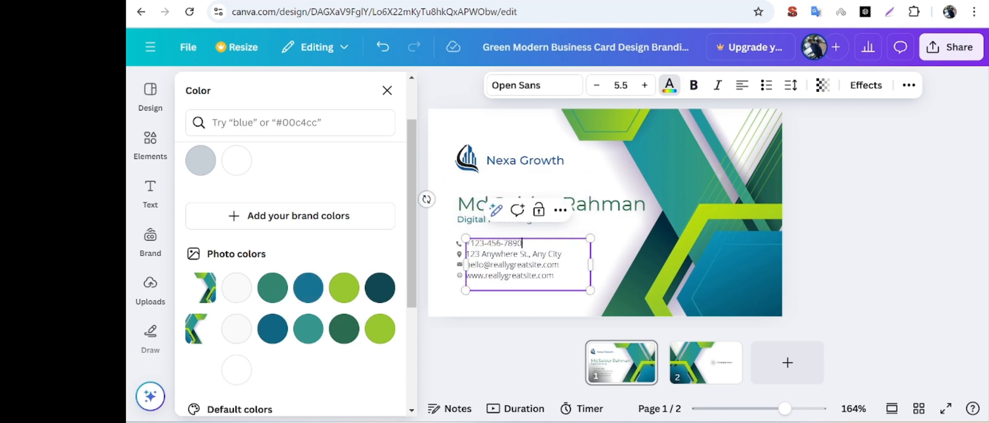
{"action": "key", "text": "BackSpace"}
{"action": "key", "text": "BackSpace"}
{"action": "key", "text": "BackSpace"}
{"action": "key", "text": "BackSpace"}
{"action": "key", "text": "BackSpace"}
Delete the placeholder street address from the contact details, leaving its line empty.
{"action": "key", "text": "BackSpace"}
{"action": "key", "text": "BackSpace"}
{"action": "key", "text": "BackSpace"}
{"action": "key", "text": "BackSpace"}
{"action": "key", "text": "BackSpace"}
{"action": "key", "text": "BackSpace"}
{"action": "key", "text": "BackSpace"}
{"action": "key", "text": "BackSpace"}
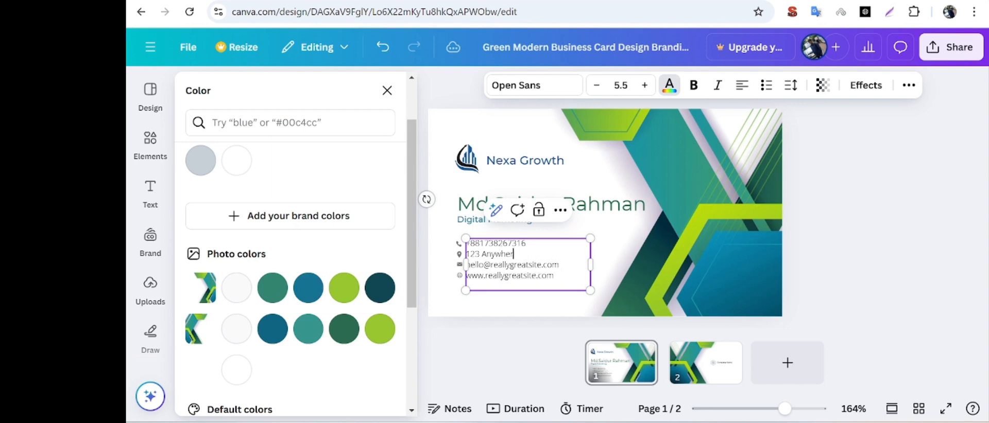
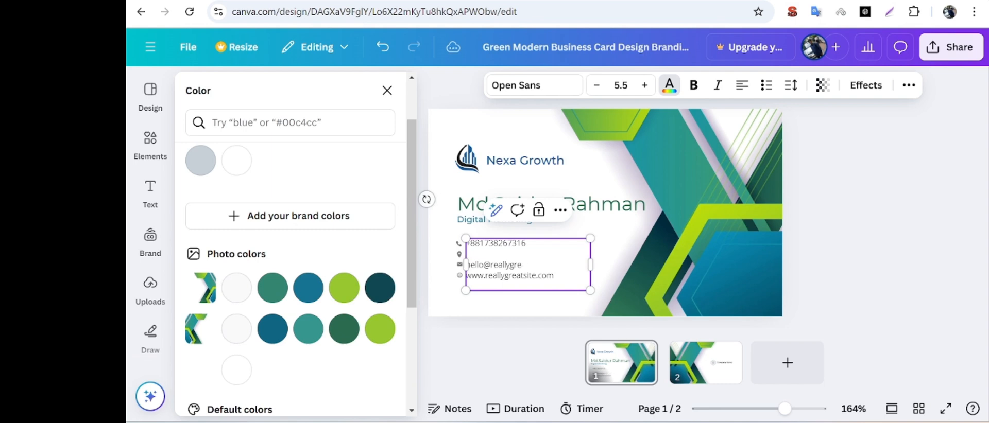
Replace the placeholder e-mail in the contact details with the cardholder's e-mail address.
{"action": "key", "text": "BackSpace"}
{"action": "key", "text": "BackSpace"}
{"action": "key", "text": "BackSpace"}
{"action": "key", "text": "BackSpace"}
{"action": "key", "text": "BackSpace"}
{"action": "key", "text": "BackSpace"}
{"action": "key", "text": "BackSpace"}
{"action": "key", "text": "BackSpace"}
{"action": "key", "text": "BackSpace"}
{"action": "key", "text": "BackSpace"}
{"action": "key", "text": "BackSpace"}
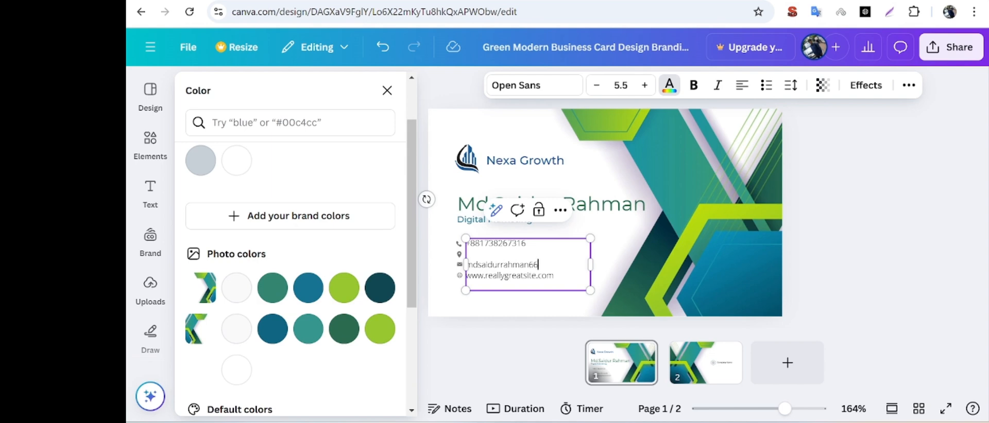
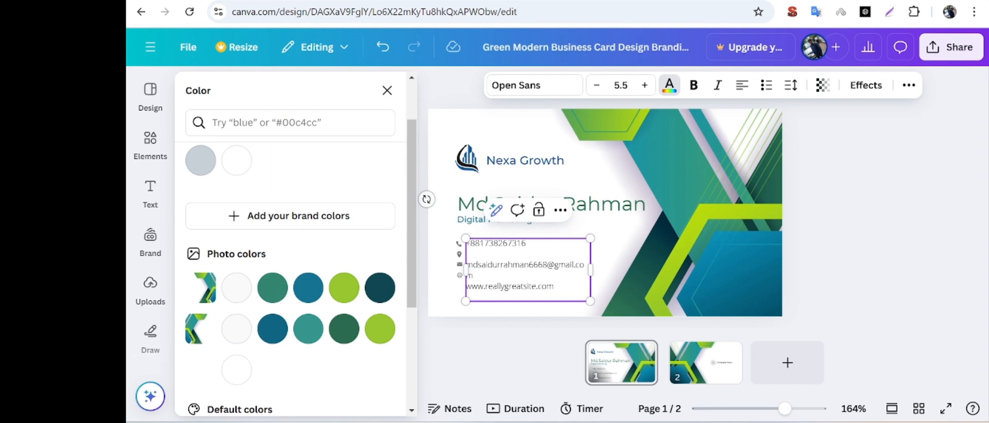
Widen the contact details text box so the e-mail fits on one line, and delete the placeholder website address.
{"action": "left_click", "coordinate": [585, 264]}
{"action": "left_click_drag", "start_coordinate": [592, 268], "coordinate": [602, 267]}
{"action": "left_click", "coordinate": [547, 275]}
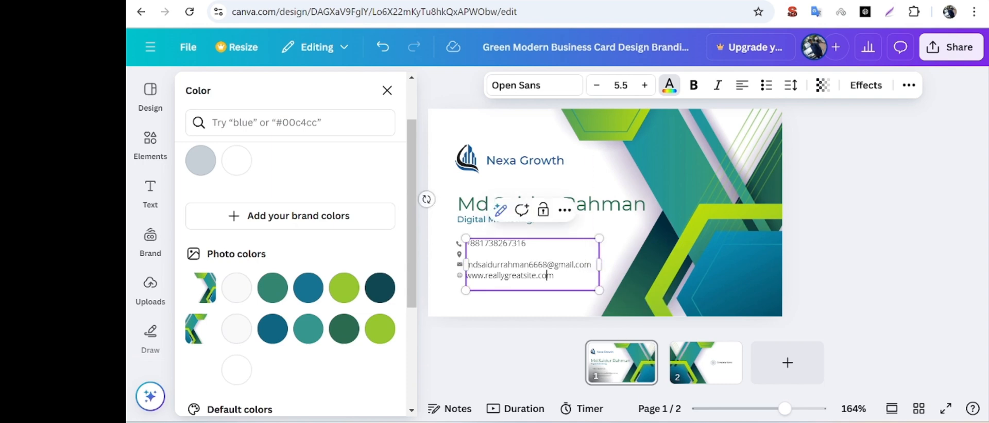
{"action": "key", "text": "BackSpace"}
{"action": "key", "text": "BackSpace"}
{"action": "key", "text": "BackSpace"}
{"action": "key", "text": "BackSpace"}
{"action": "key", "text": "BackSpace"}
{"action": "key", "text": "BackSpace"}
{"action": "key", "text": "BackSpace"}
{"action": "key", "text": "BackSpace"}
{"action": "key", "text": "BackSpace"}
{"action": "key", "text": "BackSpace"}
{"action": "key", "text": "BackSpace"}
{"action": "key", "text": "BackSpace"}
{"action": "key", "text": "BackSpace"}
{"action": "key", "text": "BackSpace"}
{"action": "key", "text": "BackSpace"}
{"action": "key", "text": "BackSpace"}
{"action": "key", "text": "BackSpace"}
{"action": "key", "text": "BackSpace"}
{"action": "key", "text": "BackSpace"}
{"action": "key", "text": "BackSpace"}
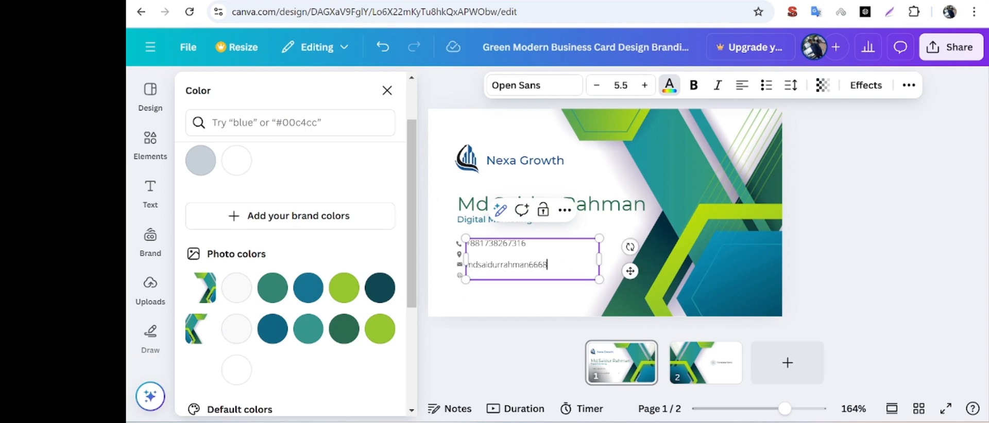
Restore the missing domain at the end of the cardholder's e-mail address.
{"action": "type", "text": "2"}
{"action": "key", "text": "BackSpace"}
{"action": "key", "text": "ctrl+z"}
{"action": "key", "text": "BackSpace"}
{"action": "key", "text": "ctrl+z"}
{"action": "key", "text": "BackSpace"}
{"action": "type", "text": "@gmail.com"}
{"action": "left_click", "coordinate": [443, 254]}
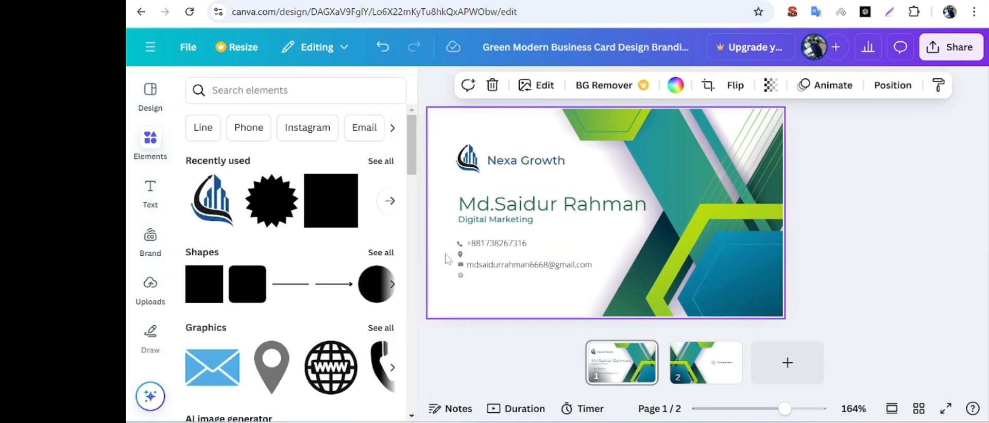
Delete the location pin icon and remove the empty address line between the phone number and the e-mail.
{"action": "left_click", "coordinate": [459, 255]}
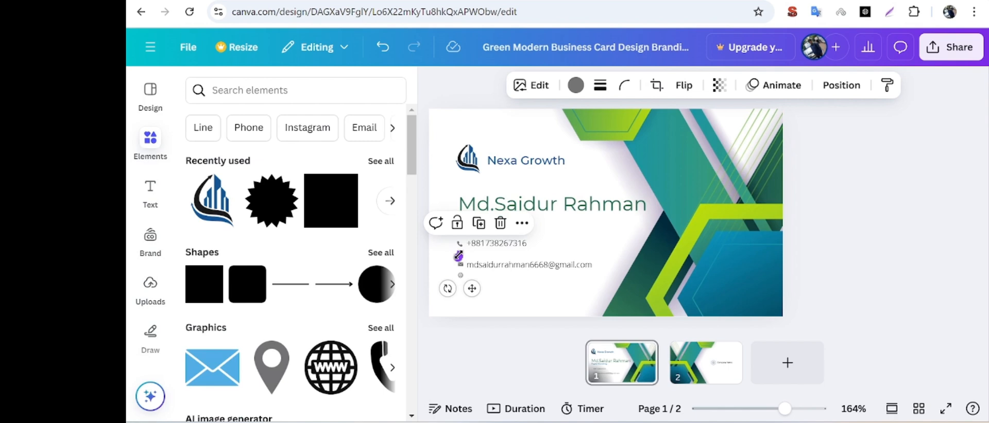
{"action": "key", "text": "Delete"}
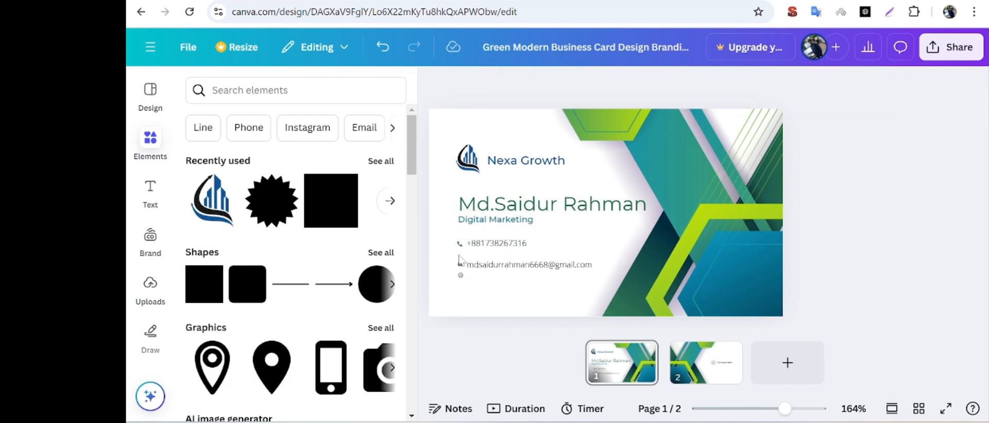
{"action": "left_click", "coordinate": [460, 260]}
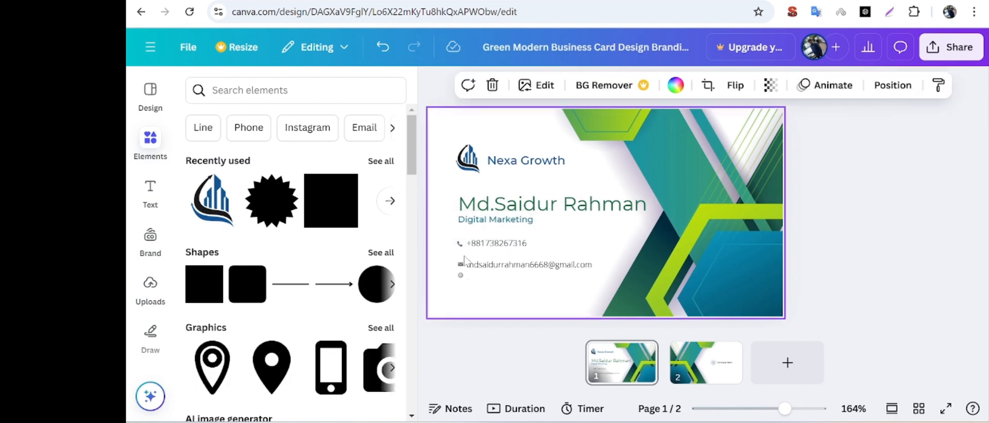
{"action": "double_click", "coordinate": [466, 249]}
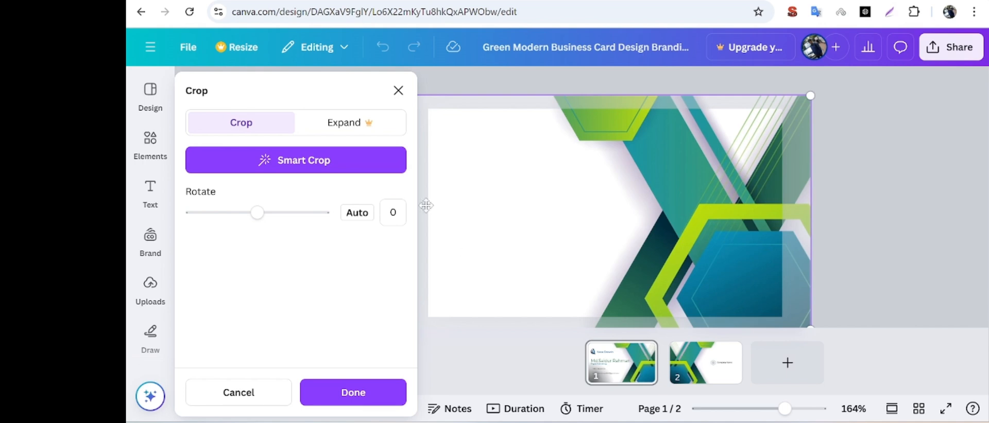
{"action": "left_click", "coordinate": [398, 90]}
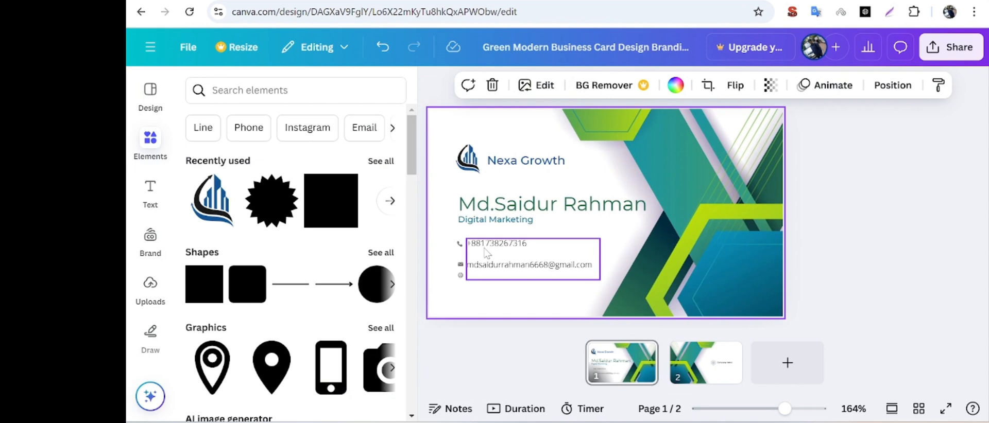
{"action": "left_click", "coordinate": [530, 260]}
{"action": "key", "text": "BackSpace"}
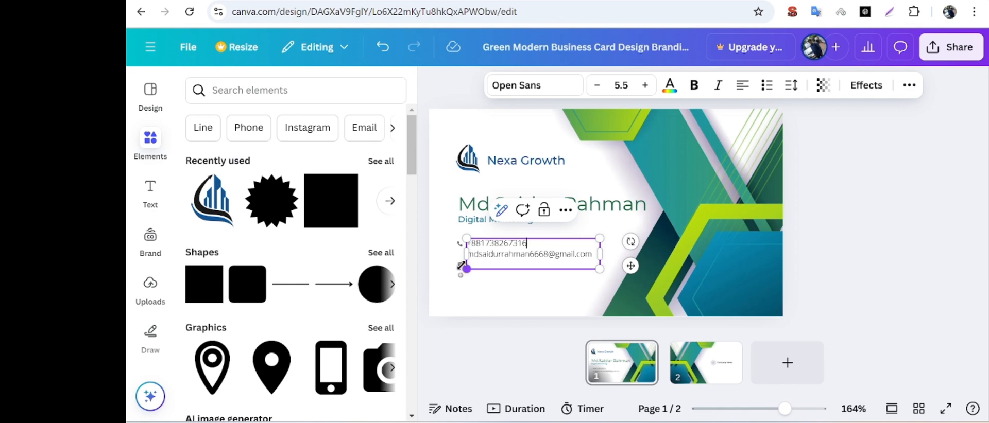
Move the envelope icon up so that it sits beside the e-mail line.
{"action": "left_click", "coordinate": [449, 265]}
{"action": "left_click", "coordinate": [460, 264]}
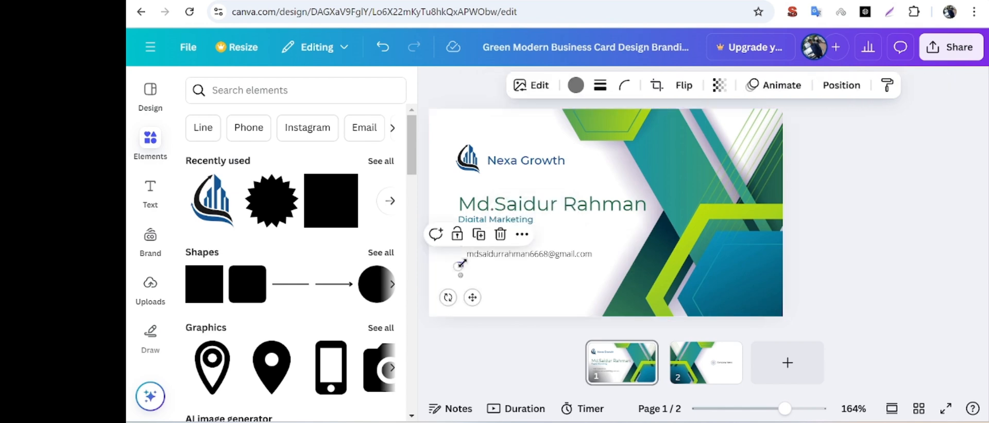
{"action": "left_click", "coordinate": [462, 266]}
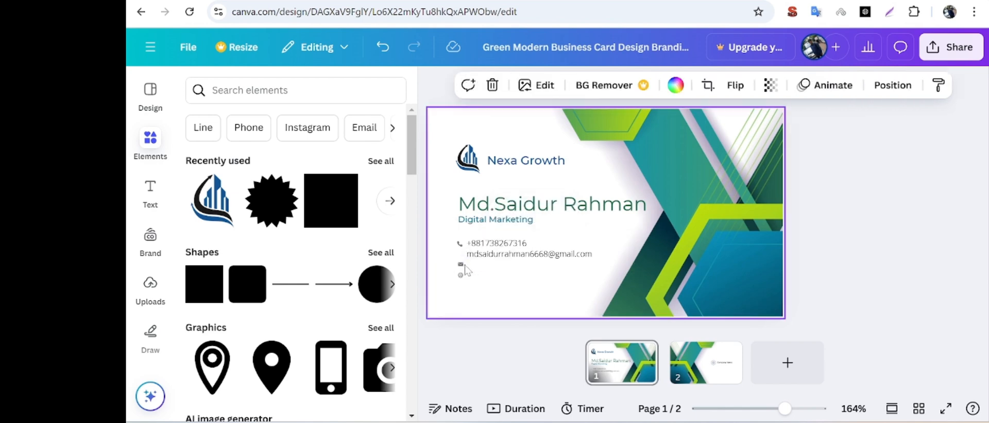
{"action": "left_click", "coordinate": [461, 266]}
{"action": "left_click_drag", "start_coordinate": [461, 265], "coordinate": [459, 255]}
{"action": "left_click", "coordinate": [497, 255]}
{"action": "left_click", "coordinate": [521, 302]}
{"action": "left_click", "coordinate": [458, 257]}
{"action": "left_click_drag", "start_coordinate": [459, 259], "coordinate": [460, 258]}
{"action": "left_click", "coordinate": [451, 266]}
{"action": "left_click", "coordinate": [459, 257]}
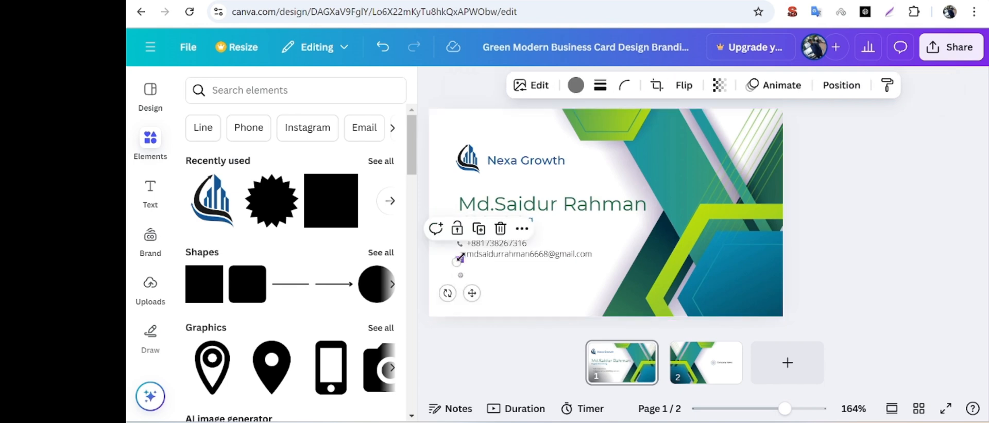
{"action": "left_click_drag", "start_coordinate": [458, 255], "coordinate": [456, 260]}
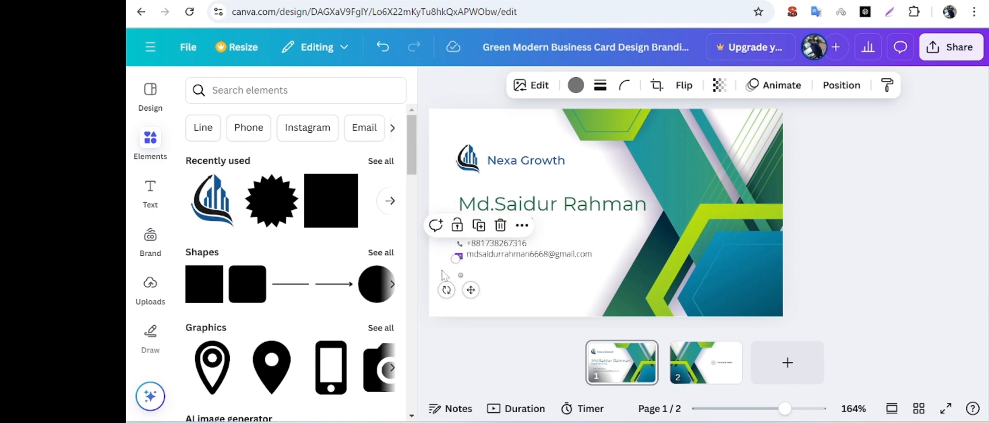
{"action": "left_click", "coordinate": [451, 279]}
Nudge the phone icon into line with the phone number, just above the envelope icon.
{"action": "left_click", "coordinate": [458, 243]}
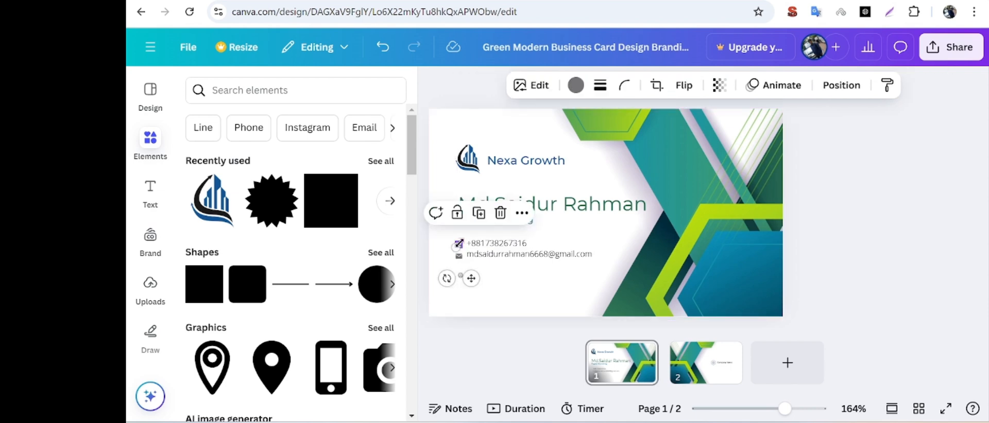
{"action": "left_click_drag", "start_coordinate": [463, 240], "coordinate": [463, 241]}
{"action": "left_click", "coordinate": [464, 243]}
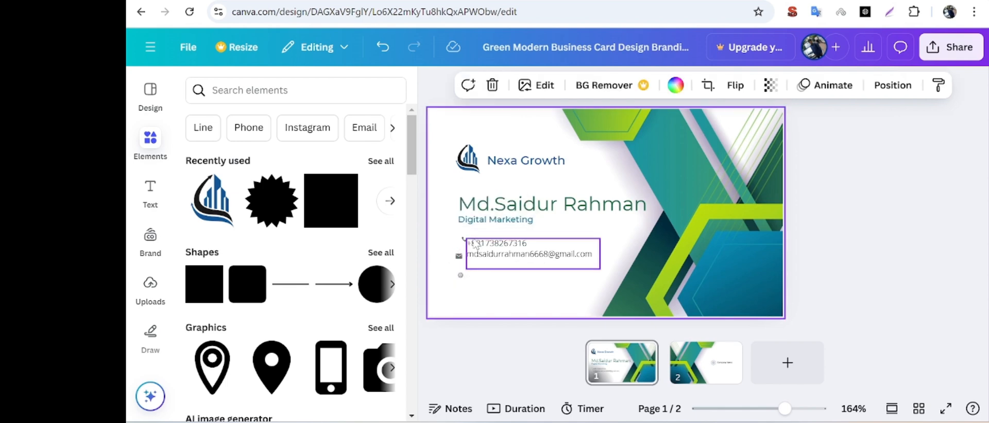
{"action": "left_click", "coordinate": [463, 241]}
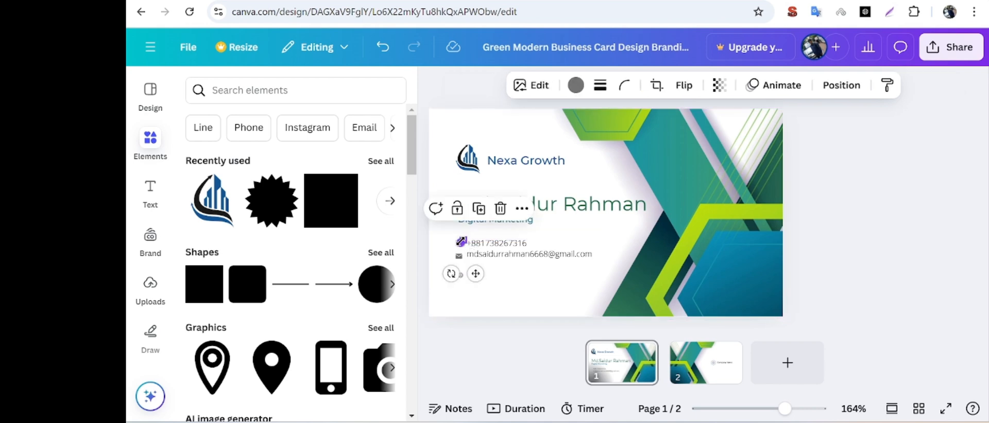
{"action": "left_click_drag", "start_coordinate": [462, 242], "coordinate": [462, 241]}
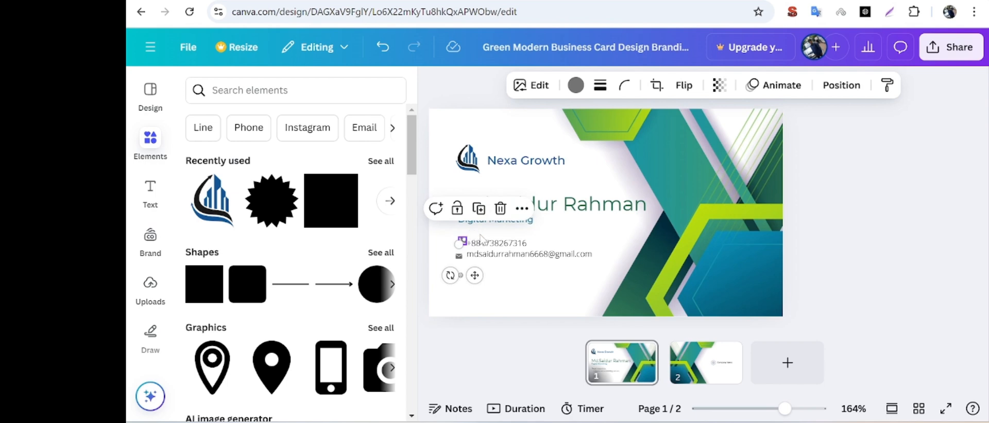
{"action": "left_click", "coordinate": [480, 240]}
{"action": "left_click", "coordinate": [463, 241]}
{"action": "left_click_drag", "start_coordinate": [463, 241], "coordinate": [461, 243]}
{"action": "left_click", "coordinate": [471, 290]}
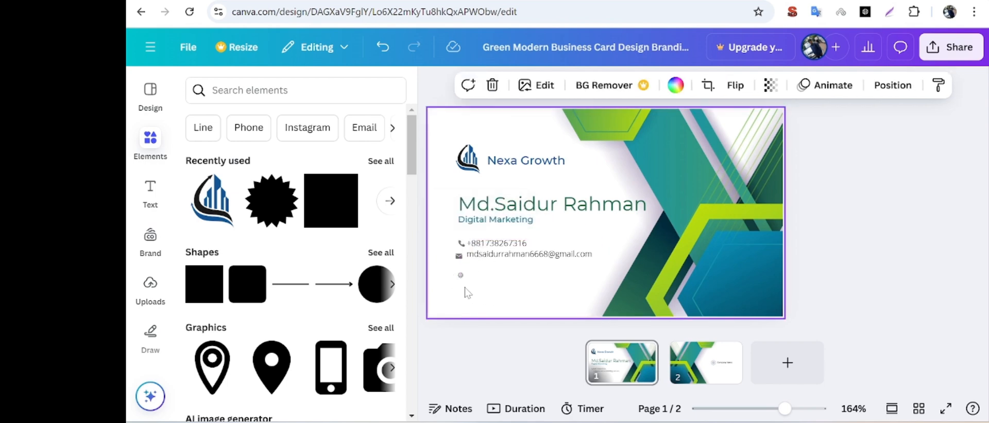
Delete the leftover website globe icon below the contact details.
{"action": "left_click", "coordinate": [461, 277]}
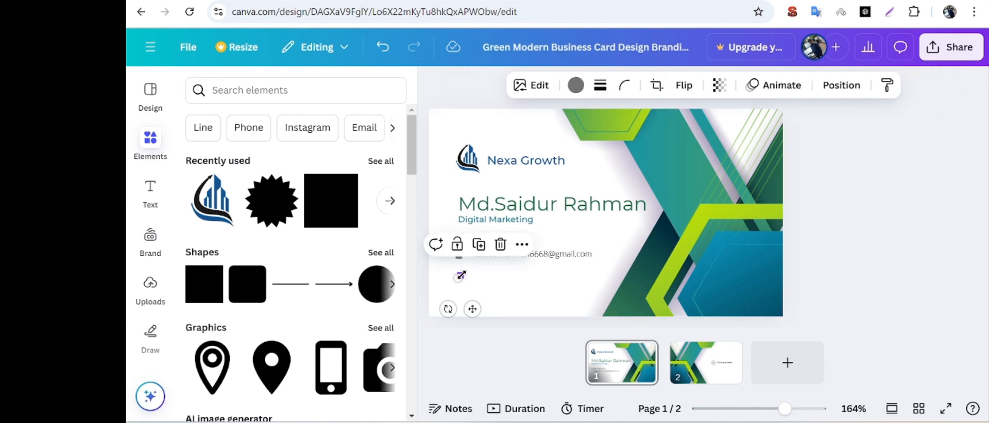
{"action": "key", "text": "Delete"}
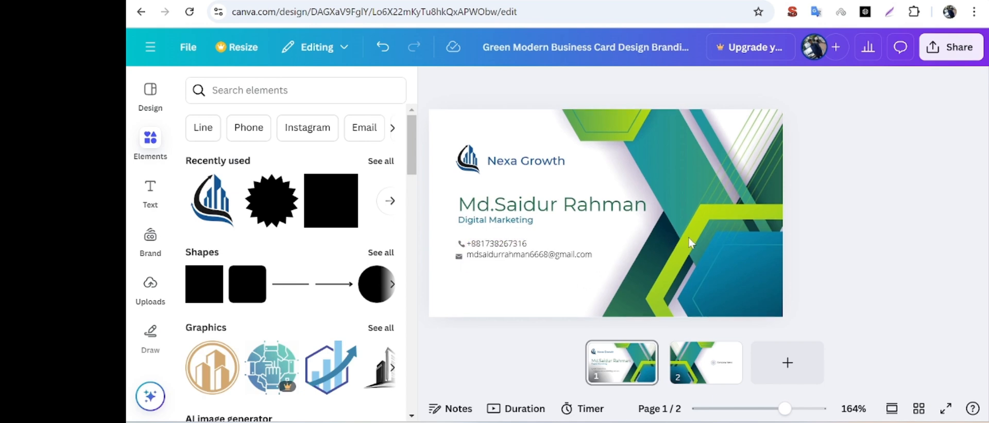
{"action": "left_click", "coordinate": [499, 135]}
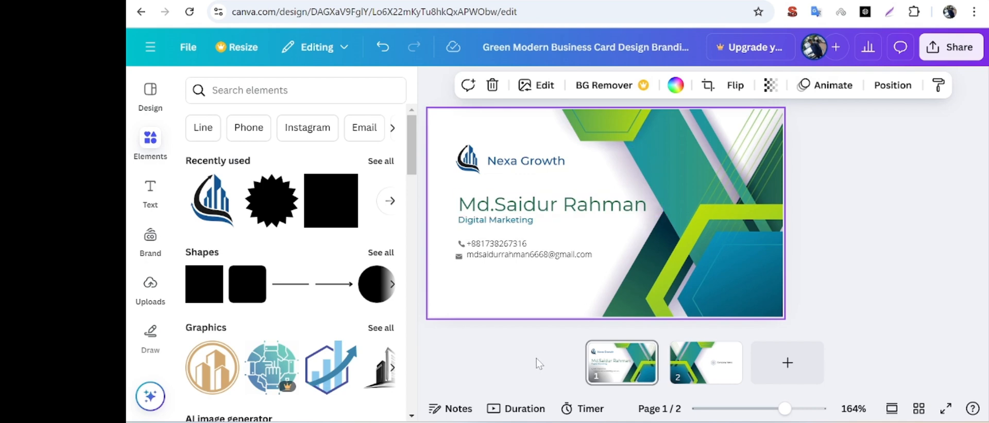
{"action": "left_click", "coordinate": [880, 241]}
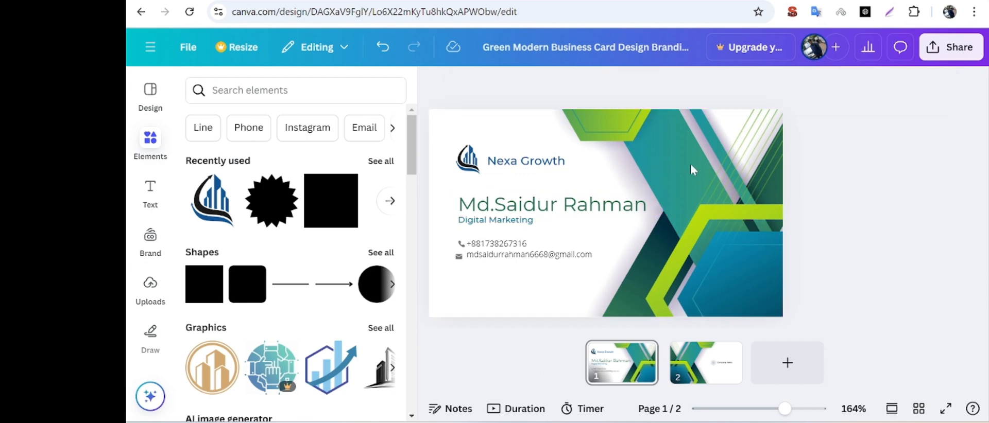
Try the teal, lime green and dark blue photo colors as the front card's background.
{"action": "left_click", "coordinate": [624, 129]}
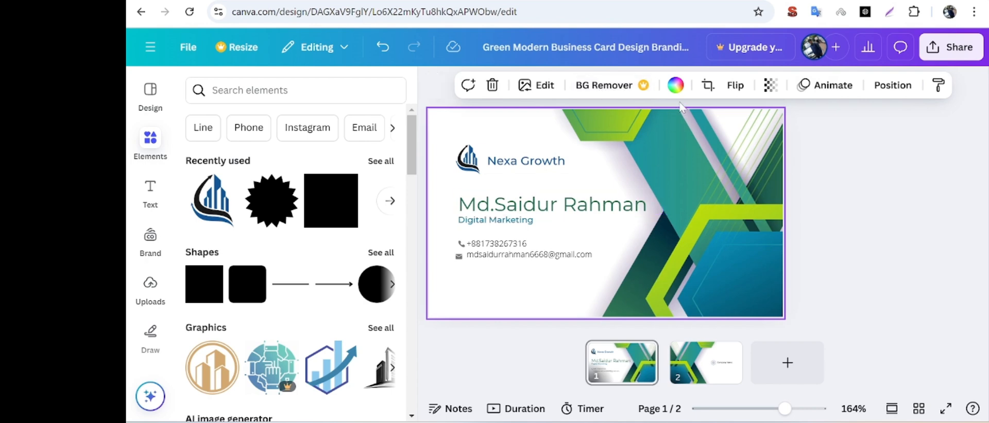
{"action": "left_click", "coordinate": [675, 86]}
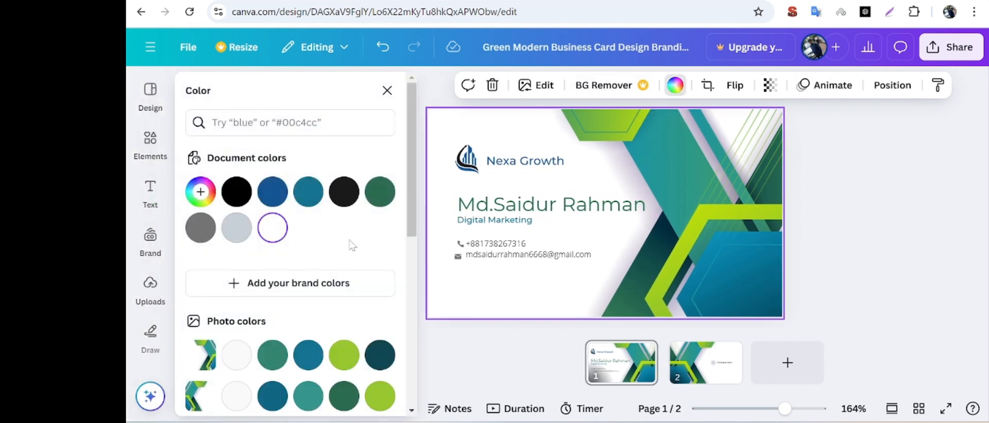
{"action": "scroll", "coordinate": [353, 245], "scroll_direction": "down", "scroll_amount": 3}
{"action": "left_click", "coordinate": [308, 258]}
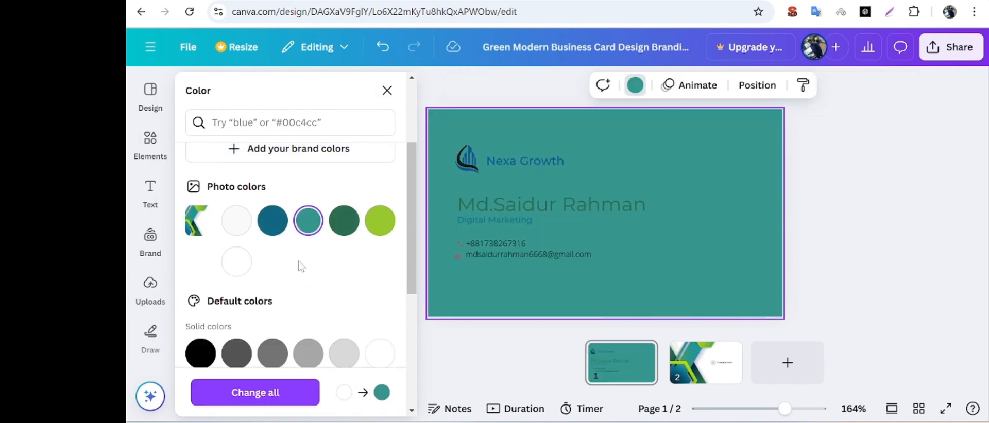
{"action": "left_click", "coordinate": [378, 232]}
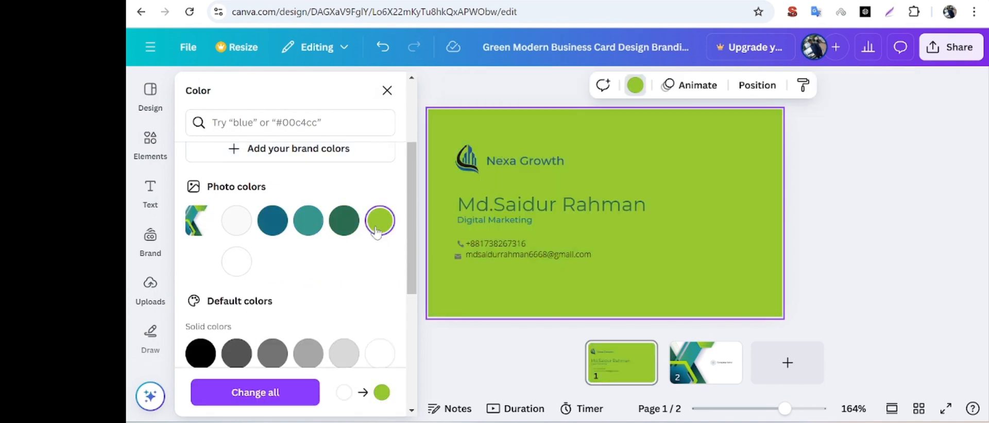
{"action": "left_click", "coordinate": [308, 226]}
{"action": "left_click", "coordinate": [273, 229]}
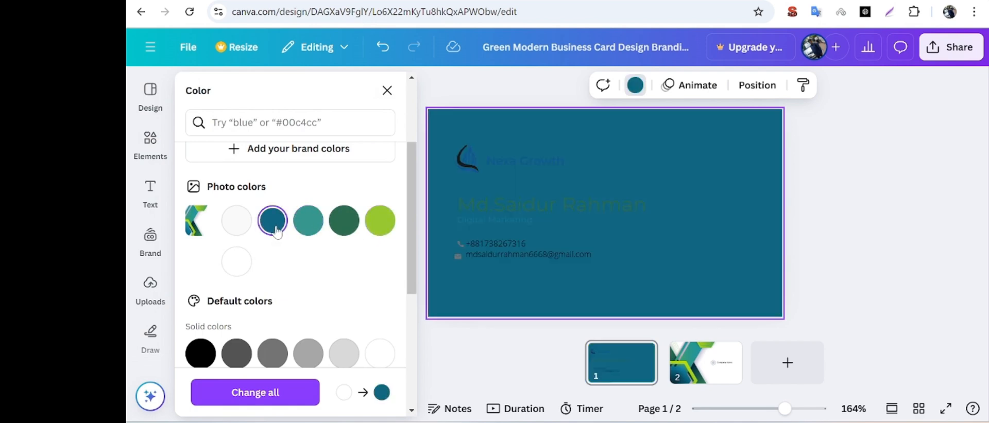
Set the front card's background to solid white, trying default colors such as pink, red, black, teal, light green and orange first.
{"action": "scroll", "coordinate": [299, 242], "scroll_direction": "down", "scroll_amount": 3}
{"action": "left_click", "coordinate": [273, 255]}
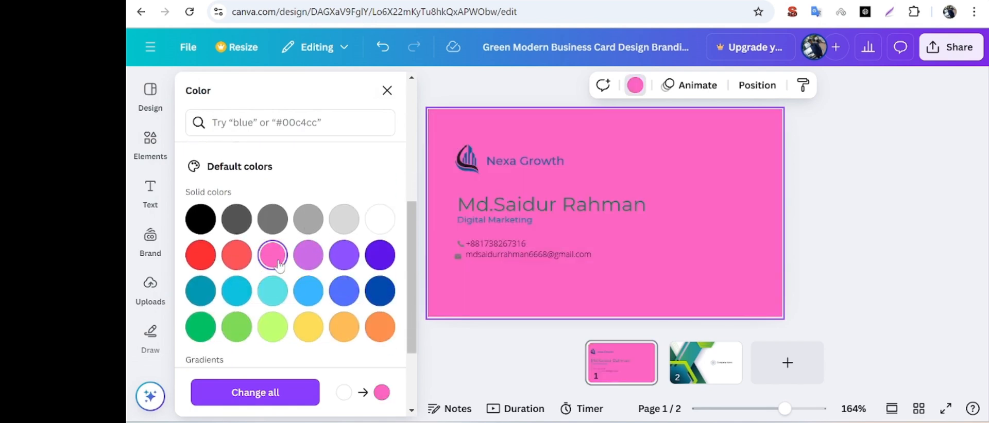
{"action": "left_click", "coordinate": [232, 258]}
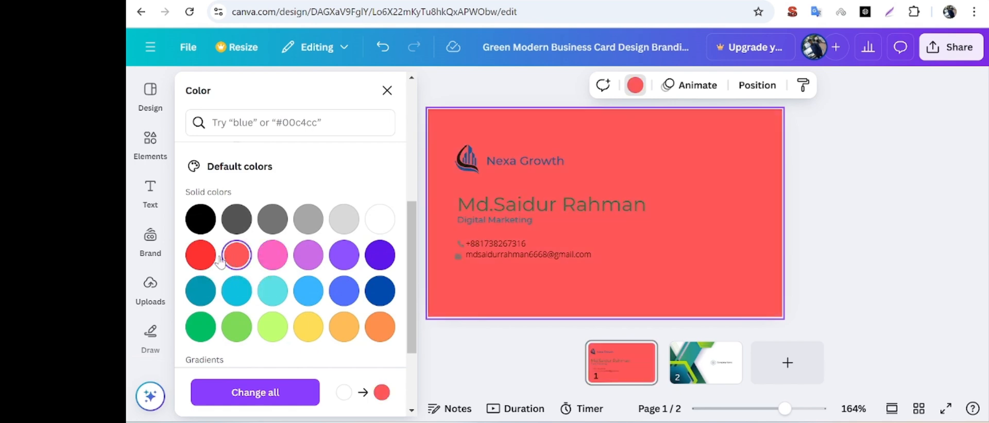
{"action": "left_click", "coordinate": [200, 257]}
{"action": "left_click", "coordinate": [202, 223]}
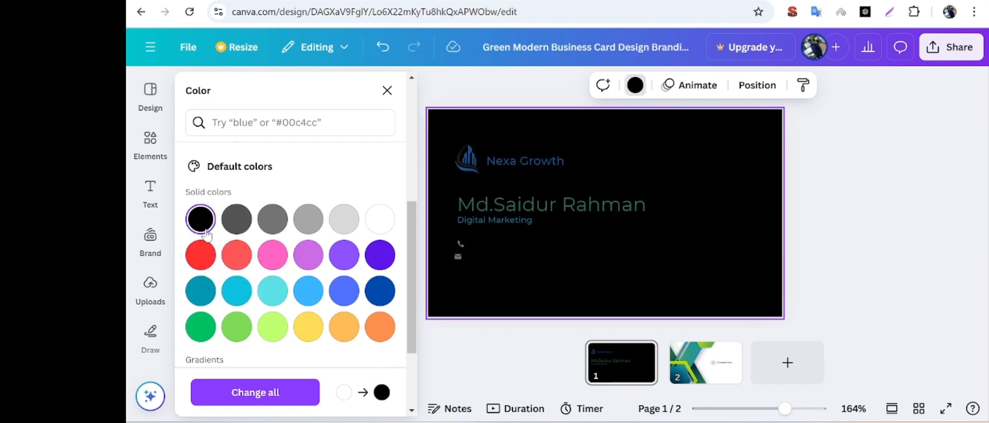
{"action": "left_click", "coordinate": [200, 291]}
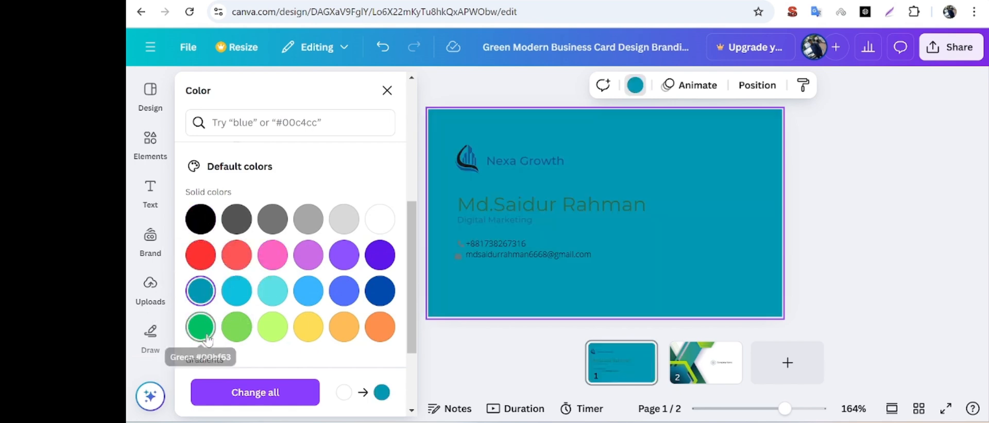
{"action": "left_click", "coordinate": [207, 339]}
{"action": "left_click", "coordinate": [236, 330]}
{"action": "left_click", "coordinate": [275, 334]}
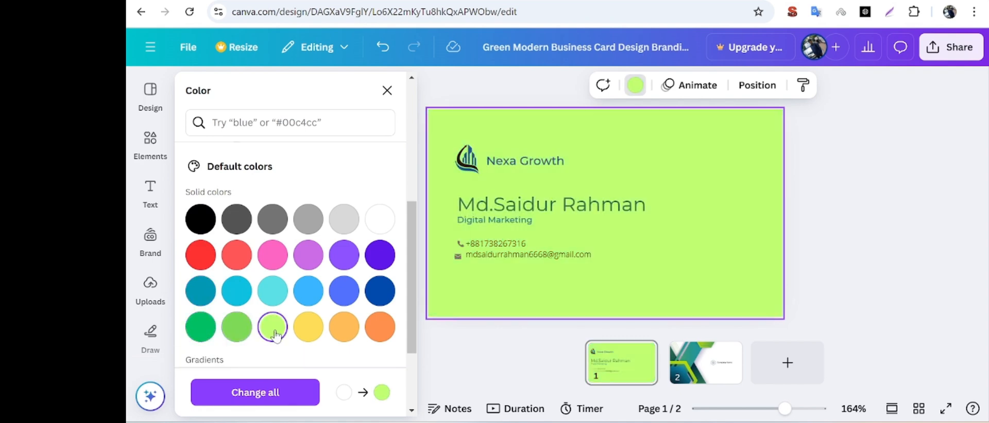
{"action": "left_click", "coordinate": [307, 329]}
{"action": "left_click", "coordinate": [340, 335]}
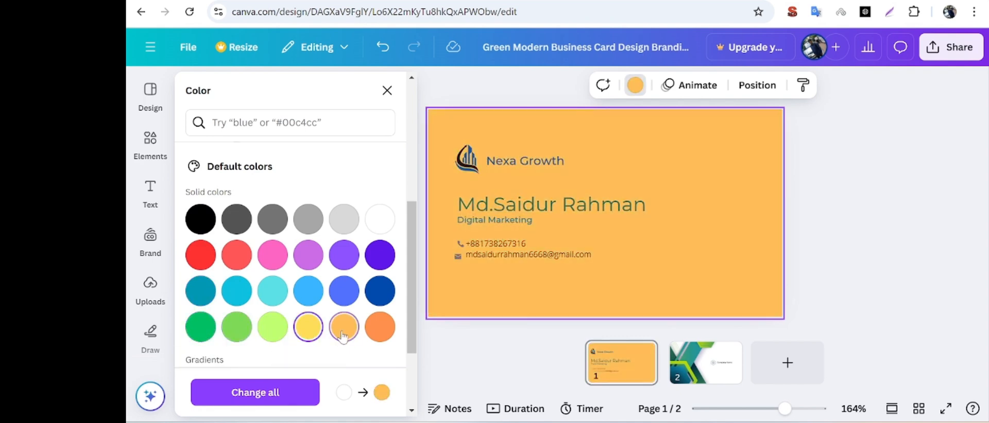
{"action": "scroll", "coordinate": [386, 310], "scroll_direction": "up", "scroll_amount": 1}
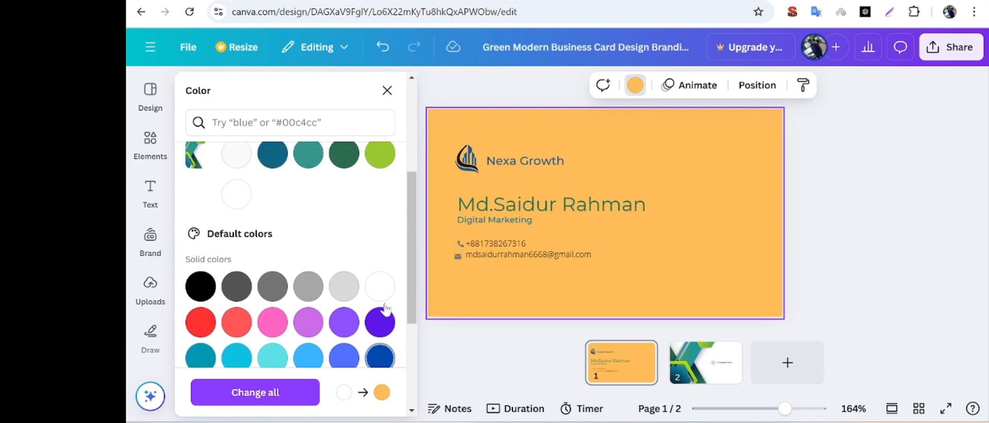
{"action": "left_click", "coordinate": [381, 294]}
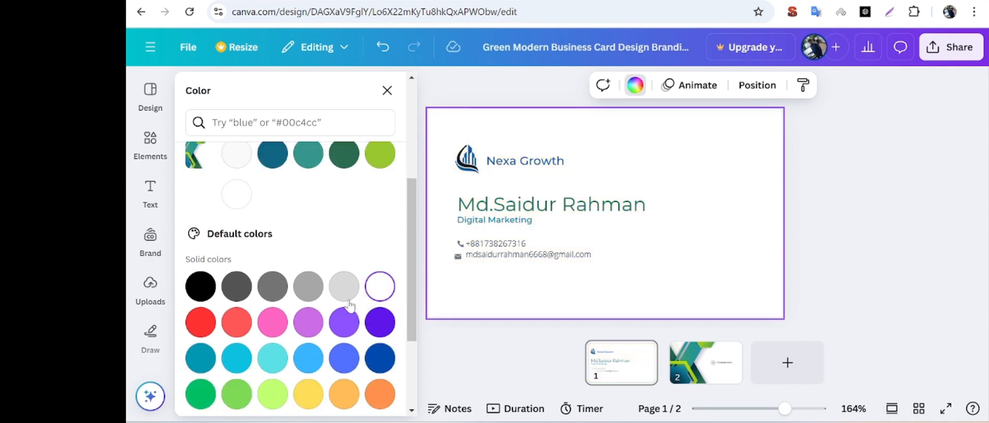
Try the light, medium and dark gray default solid colors as the front card's background.
{"action": "left_click", "coordinate": [345, 291]}
{"action": "left_click", "coordinate": [311, 291]}
{"action": "left_click", "coordinate": [272, 286]}
Try custom solid colors for the front card's background, a muted brownish red #8B6161 and the gray #949494.
{"action": "scroll", "coordinate": [343, 286], "scroll_direction": "up", "scroll_amount": 3}
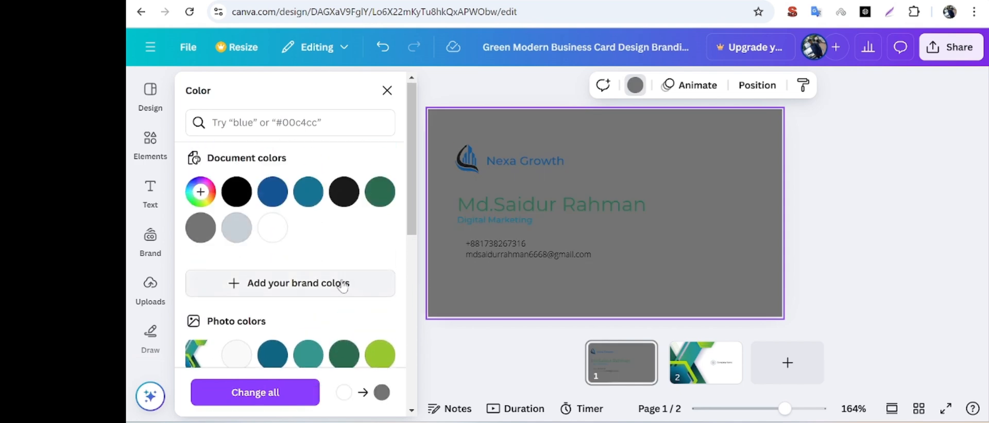
{"action": "left_click", "coordinate": [201, 193]}
{"action": "left_click", "coordinate": [252, 290]}
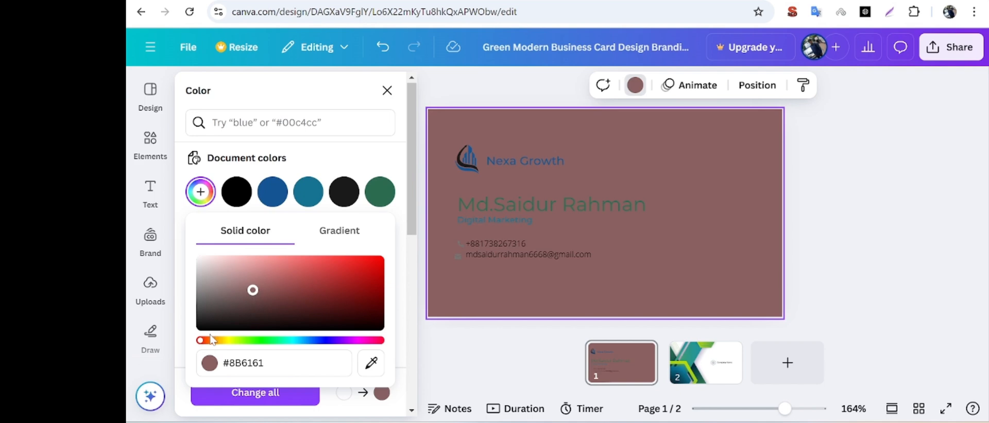
{"action": "left_click_drag", "start_coordinate": [252, 289], "coordinate": [199, 287]}
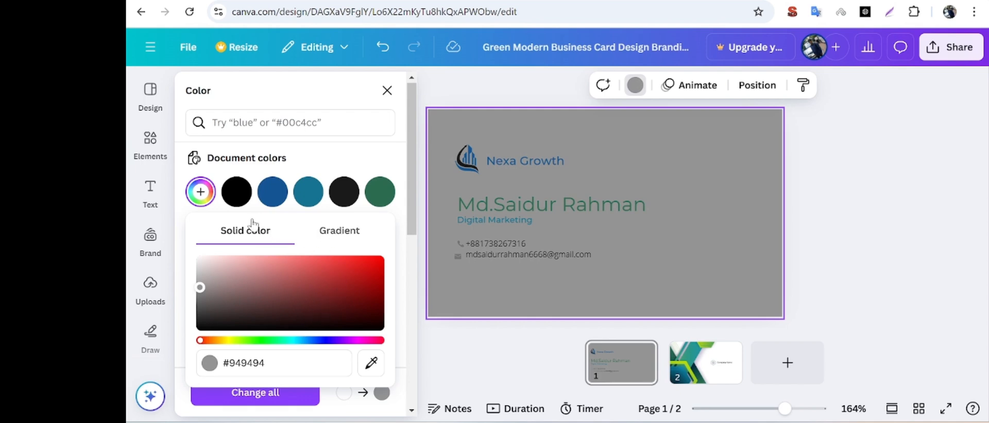
Try the black document color and the off-white and white photo colors as the front card's background.
{"action": "left_click", "coordinate": [237, 197]}
{"action": "scroll", "coordinate": [296, 273], "scroll_direction": "down", "scroll_amount": 8}
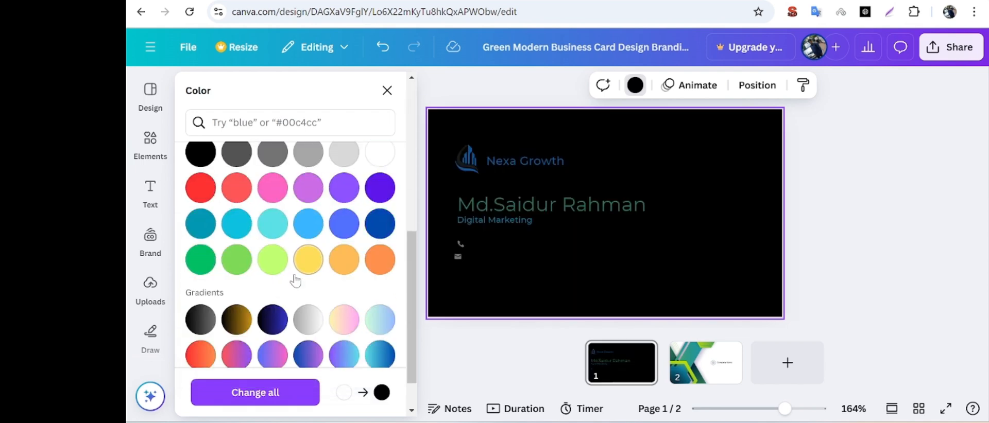
{"action": "scroll", "coordinate": [296, 273], "scroll_direction": "up", "scroll_amount": 8}
{"action": "scroll", "coordinate": [297, 272], "scroll_direction": "down", "scroll_amount": 2}
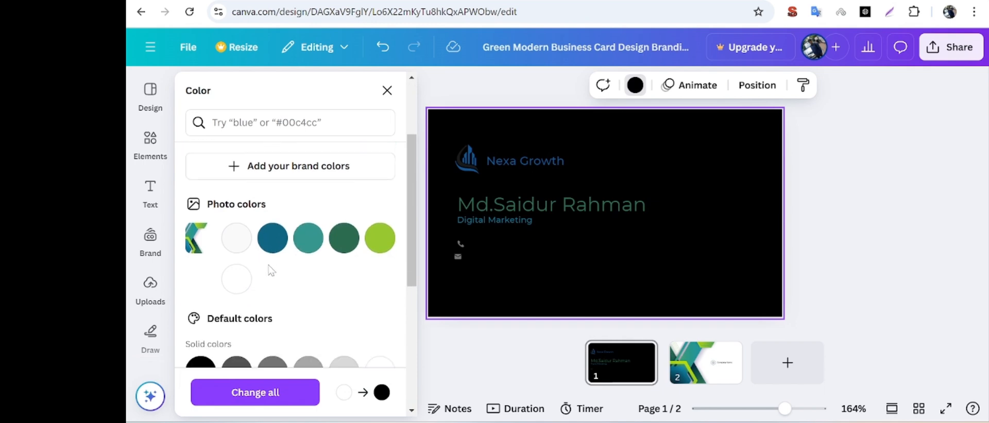
{"action": "left_click", "coordinate": [236, 245]}
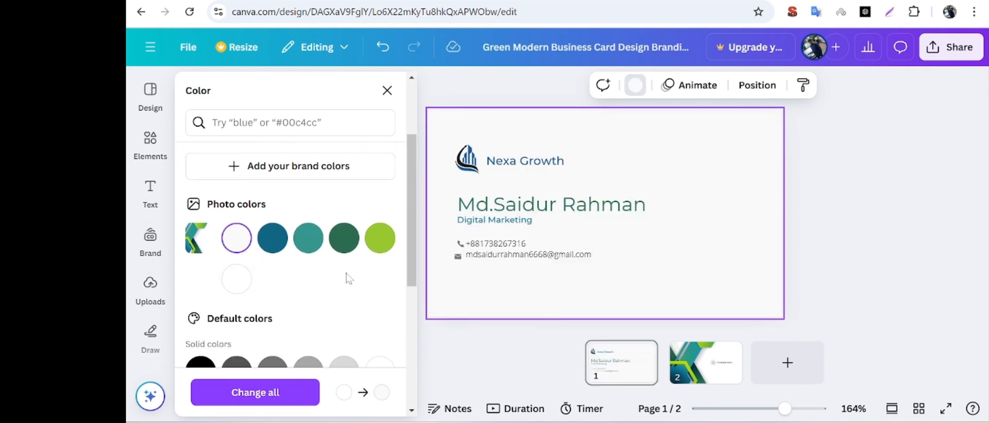
{"action": "left_click", "coordinate": [230, 283]}
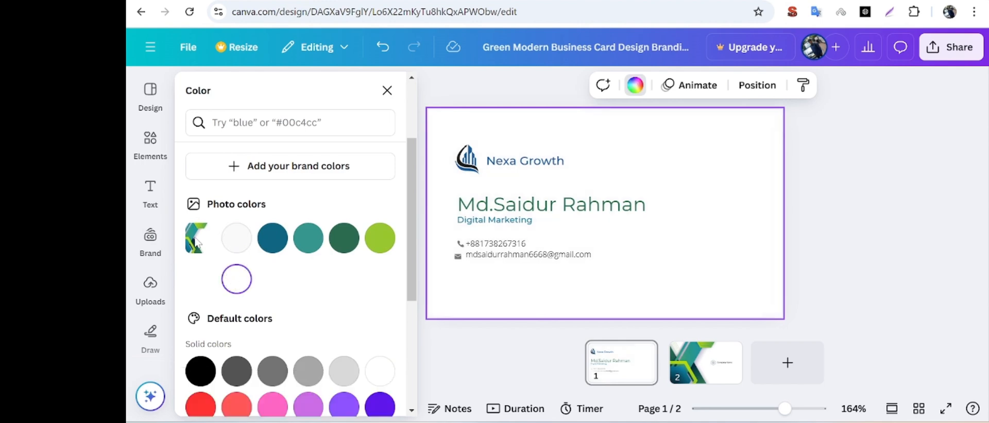
{"action": "left_click", "coordinate": [227, 241]}
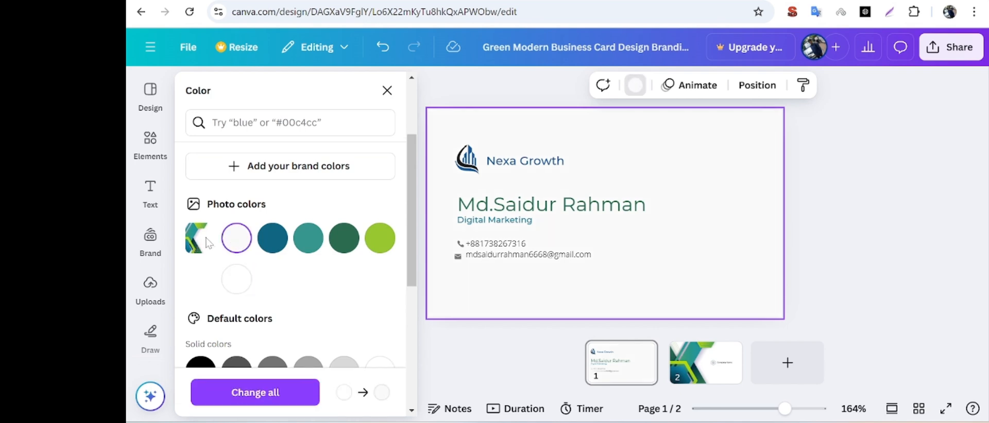
Try default gradients on the front card's background, including blue to pink, purple to green and black to gold.
{"action": "scroll", "coordinate": [211, 245], "scroll_direction": "down", "scroll_amount": 5}
{"action": "left_click", "coordinate": [272, 309]}
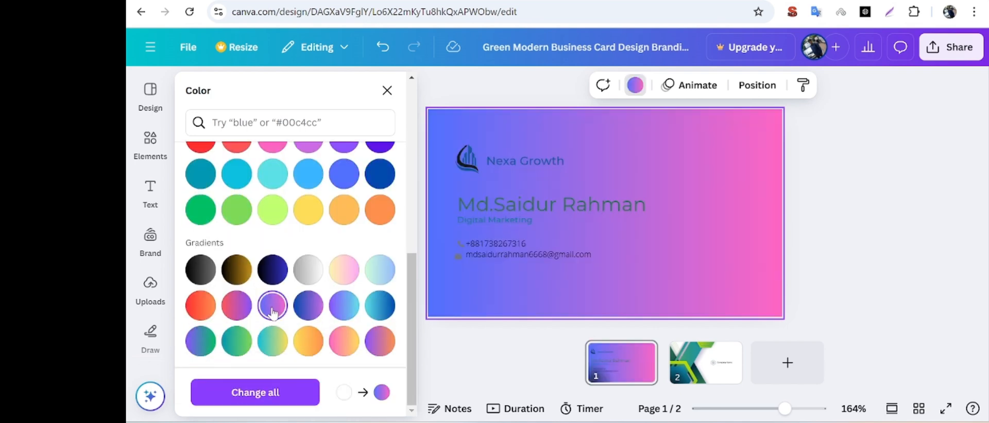
{"action": "left_click", "coordinate": [272, 341]}
{"action": "left_click", "coordinate": [228, 347]}
{"action": "left_click", "coordinate": [197, 346]}
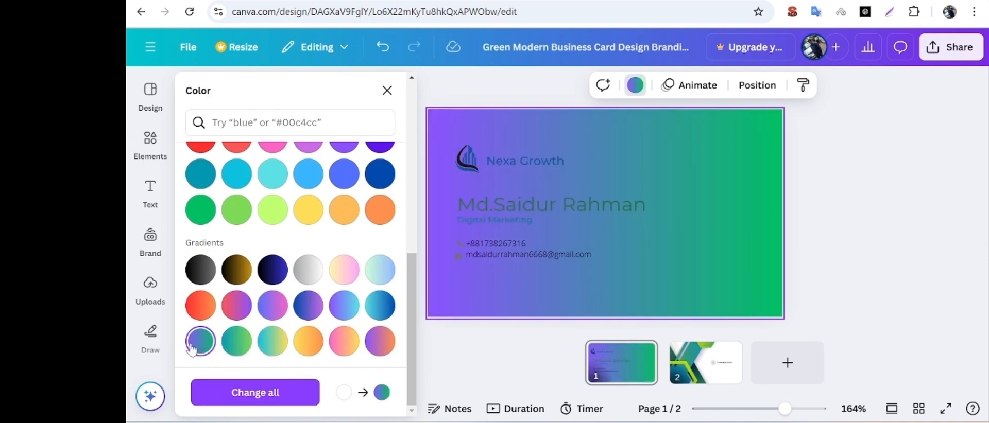
{"action": "left_click", "coordinate": [236, 269]}
{"action": "scroll", "coordinate": [282, 258], "scroll_direction": "up", "scroll_amount": 4}
{"action": "scroll", "coordinate": [281, 256], "scroll_direction": "up", "scroll_amount": 4}
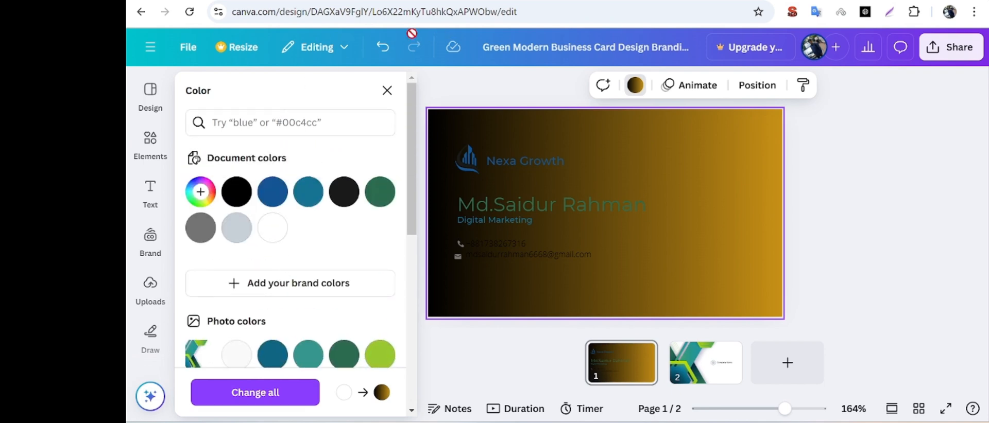
Undo the background color changes until the front card's original green and blue geometric artwork is restored.
{"action": "left_click", "coordinate": [384, 47]}
{"action": "left_click", "coordinate": [384, 47]}
{"action": "left_click", "coordinate": [384, 47]}
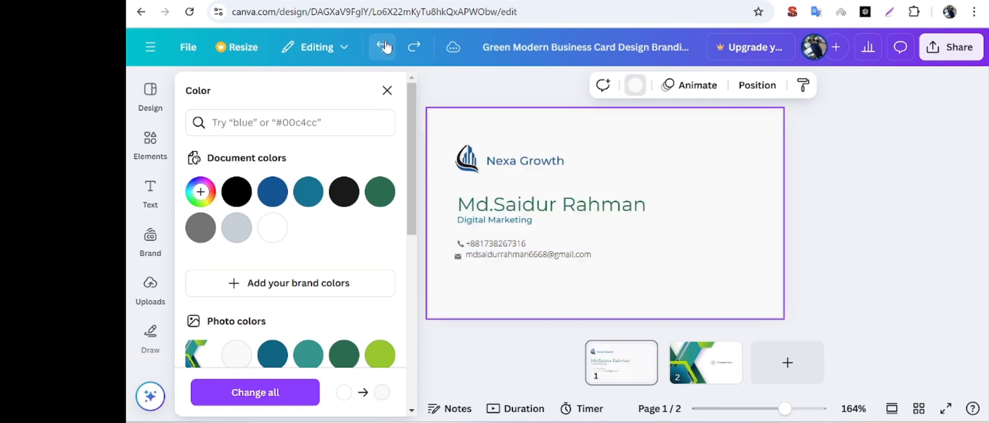
{"action": "left_click", "coordinate": [384, 47]}
{"action": "left_click", "coordinate": [384, 46]}
{"action": "left_click", "coordinate": [384, 47]}
{"action": "left_click", "coordinate": [384, 47]}
{"action": "left_click", "coordinate": [384, 47]}
{"action": "left_click", "coordinate": [383, 47]}
{"action": "left_click", "coordinate": [384, 46]}
{"action": "left_click", "coordinate": [384, 47]}
{"action": "left_click", "coordinate": [384, 47]}
{"action": "left_click", "coordinate": [384, 47]}
{"action": "left_click", "coordinate": [384, 47]}
{"action": "left_click", "coordinate": [384, 47]}
{"action": "left_click", "coordinate": [384, 47]}
{"action": "left_click", "coordinate": [384, 46]}
{"action": "left_click", "coordinate": [384, 47]}
{"action": "left_click", "coordinate": [384, 46]}
{"action": "left_click", "coordinate": [384, 47]}
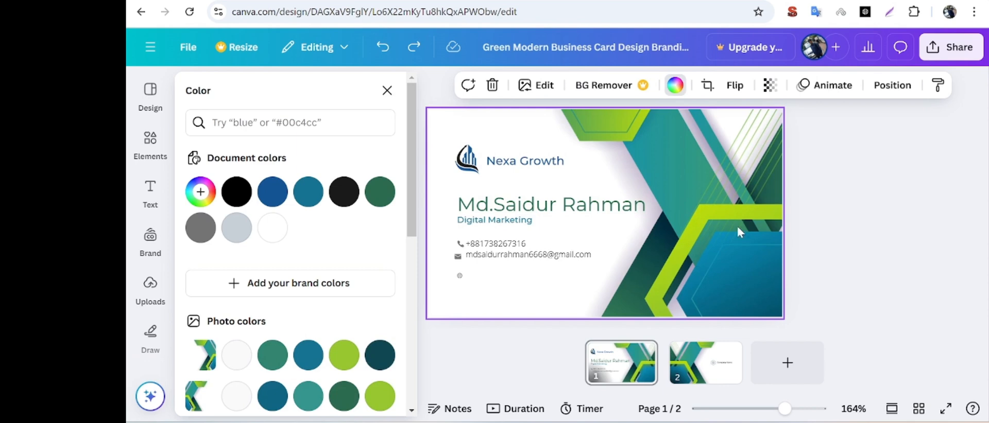
Delete the restored globe icon below the envelope icon on the front card.
{"action": "left_click", "coordinate": [458, 276]}
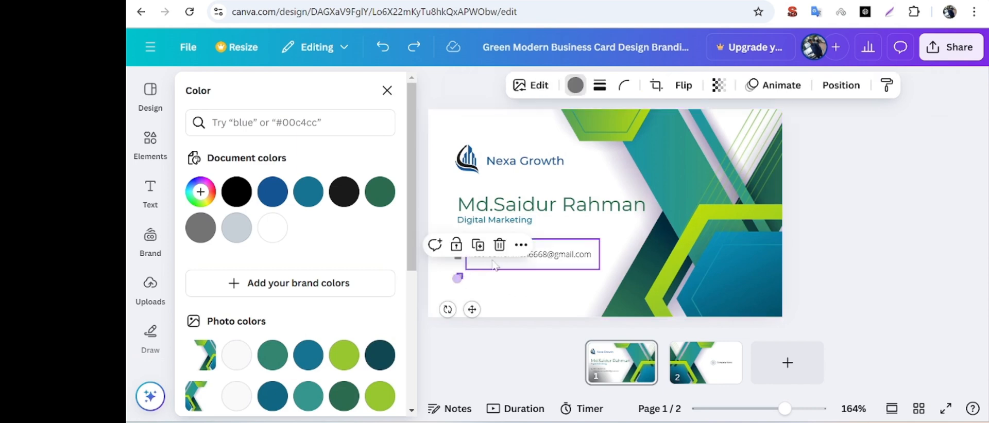
{"action": "left_click", "coordinate": [500, 245]}
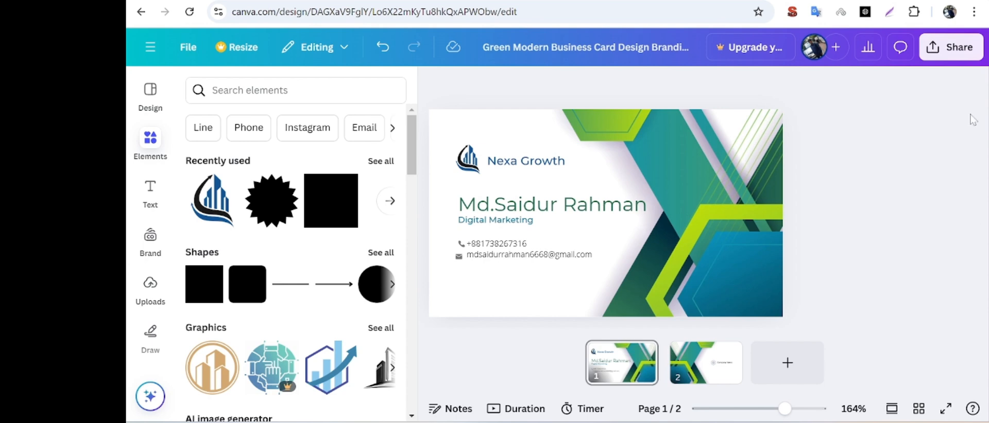
{"action": "left_click", "coordinate": [964, 50]}
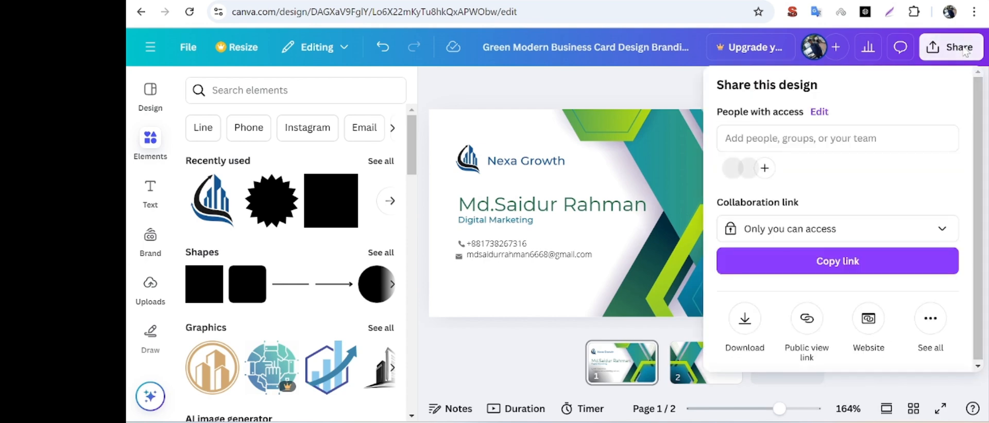
{"action": "left_click", "coordinate": [743, 322]}
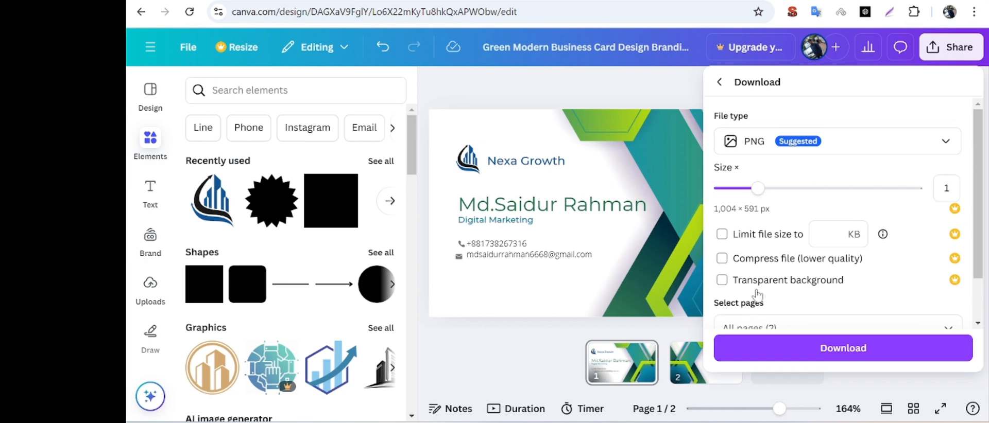
{"action": "left_click", "coordinate": [576, 286]}
{"action": "left_click", "coordinate": [555, 289]}
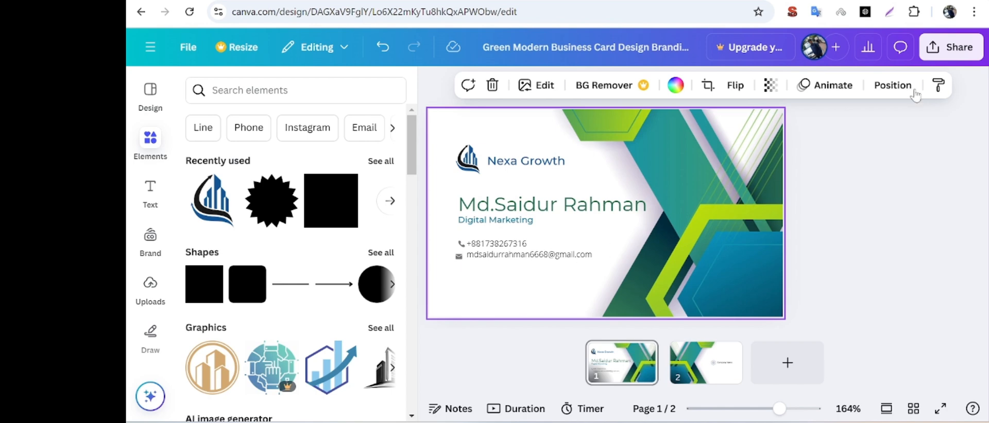
Download all pages of the business card design as PNG at size 1.
{"action": "left_click", "coordinate": [951, 48]}
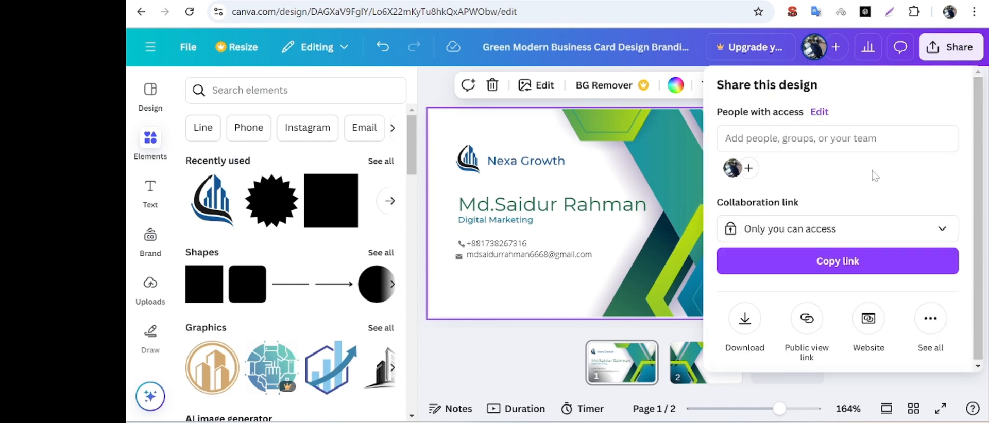
{"action": "left_click", "coordinate": [745, 320]}
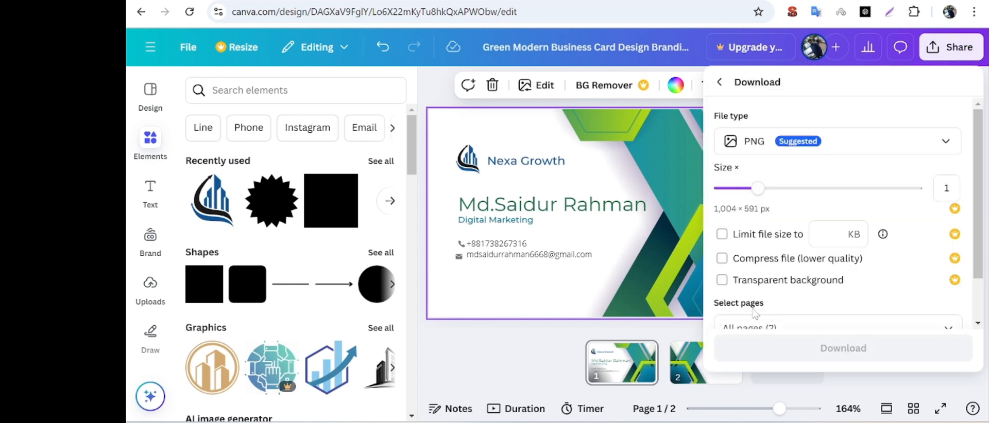
{"action": "scroll", "coordinate": [784, 211], "scroll_direction": "down", "scroll_amount": 1}
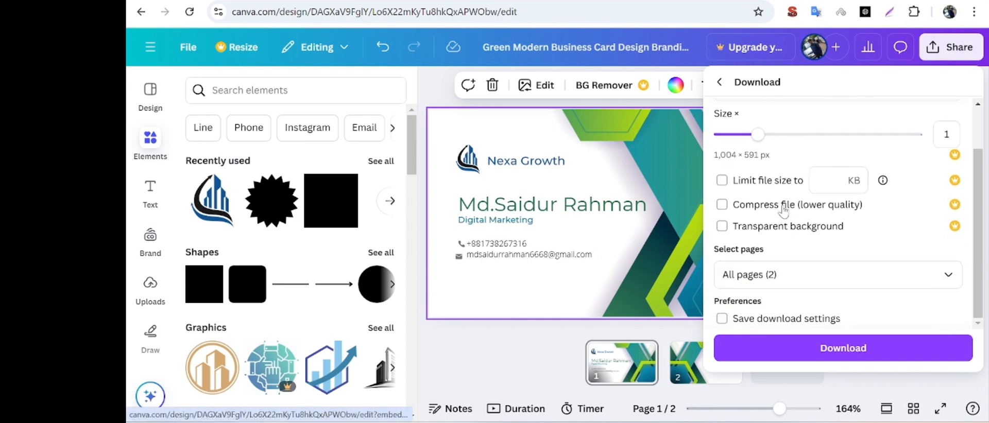
{"action": "left_click", "coordinate": [821, 349]}
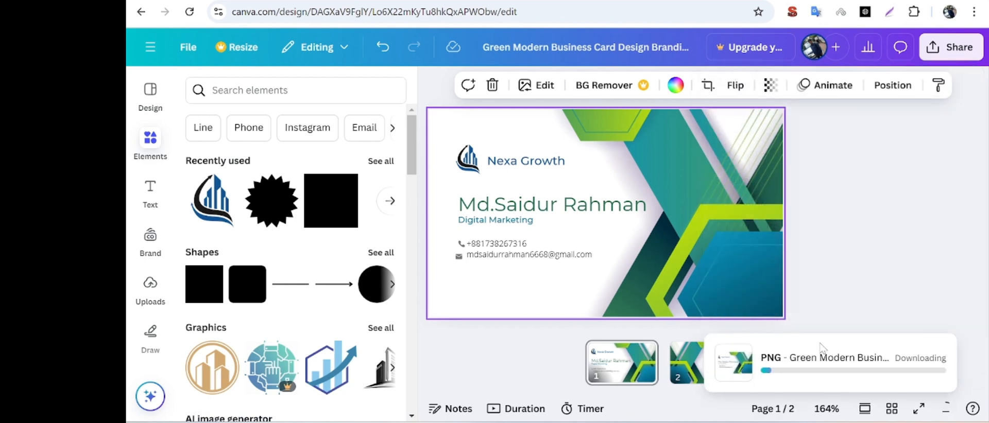